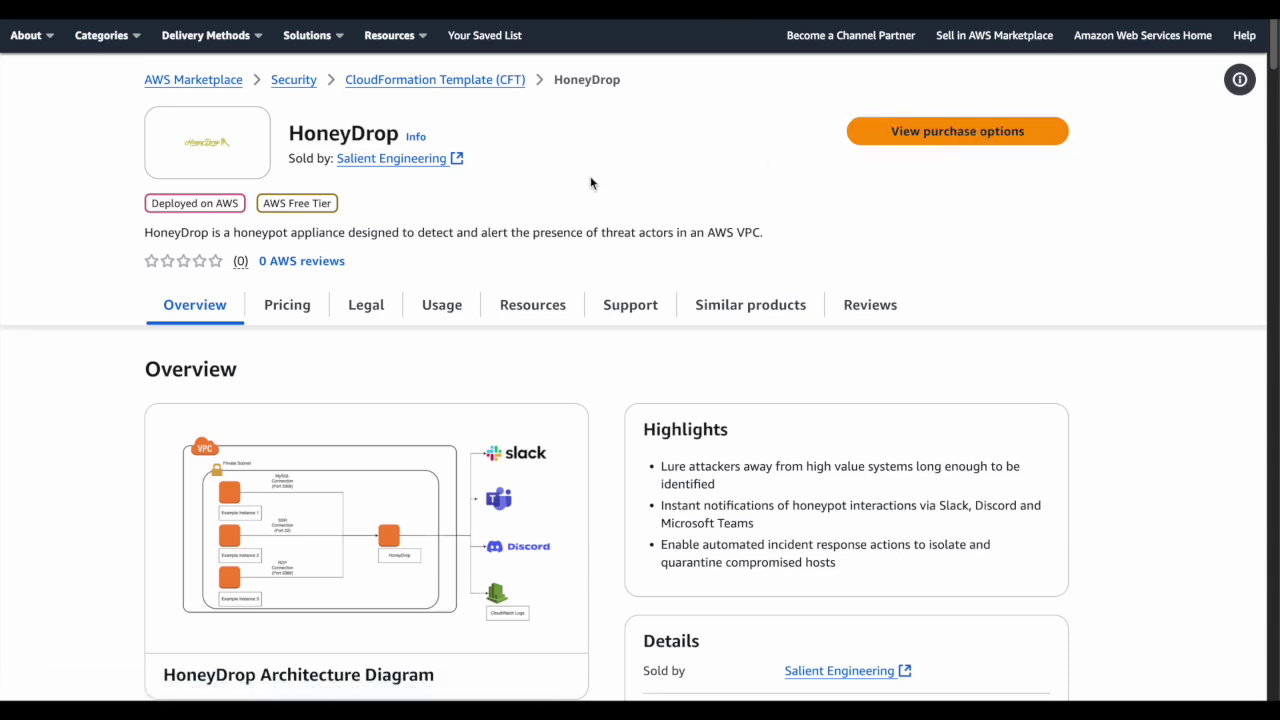
Step: Open the purchase options for HoneyDrop and subscribe to the public offer without a purchase order
click(941, 138)
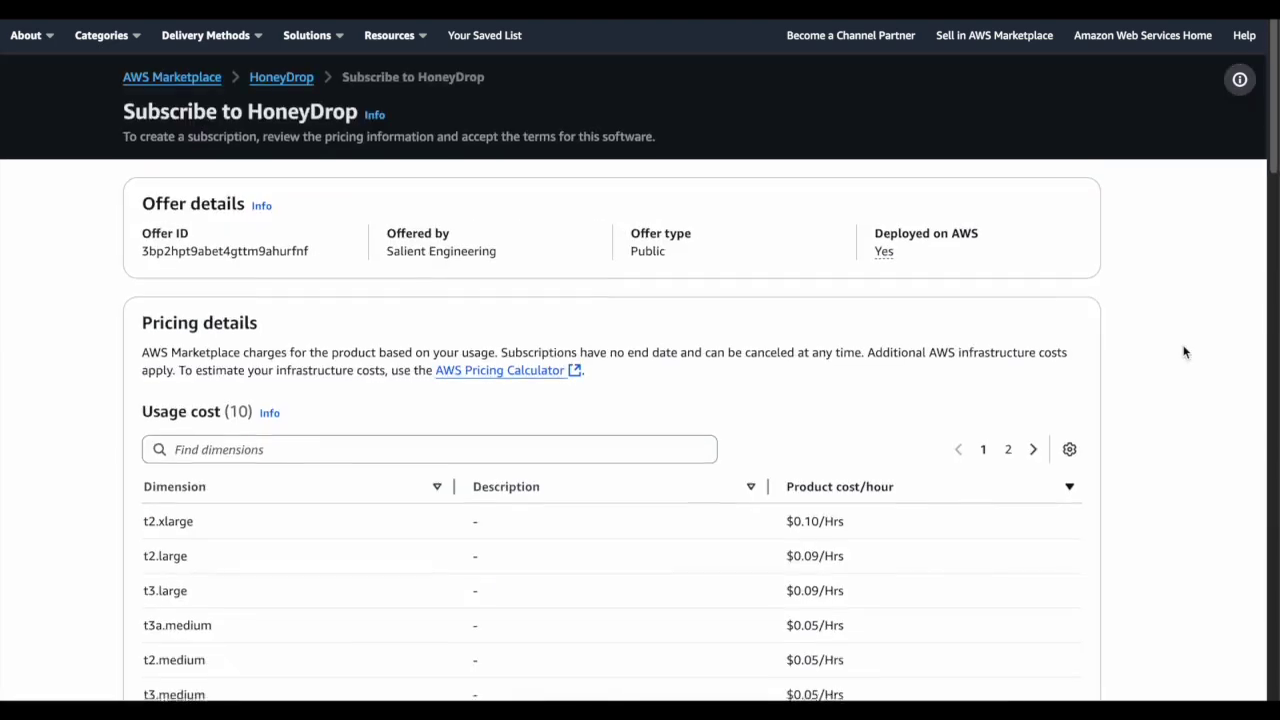
scroll(1184, 352, down, 6)
scroll(1184, 352, down, 4)
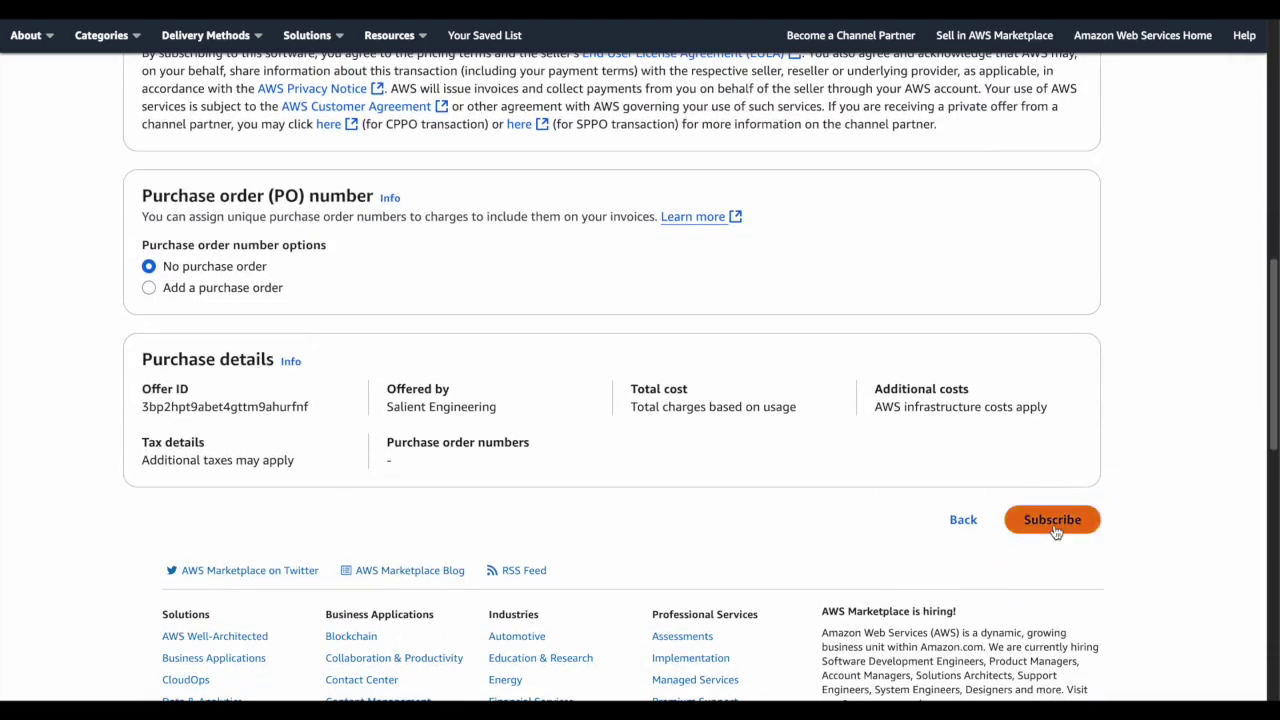
click(1054, 524)
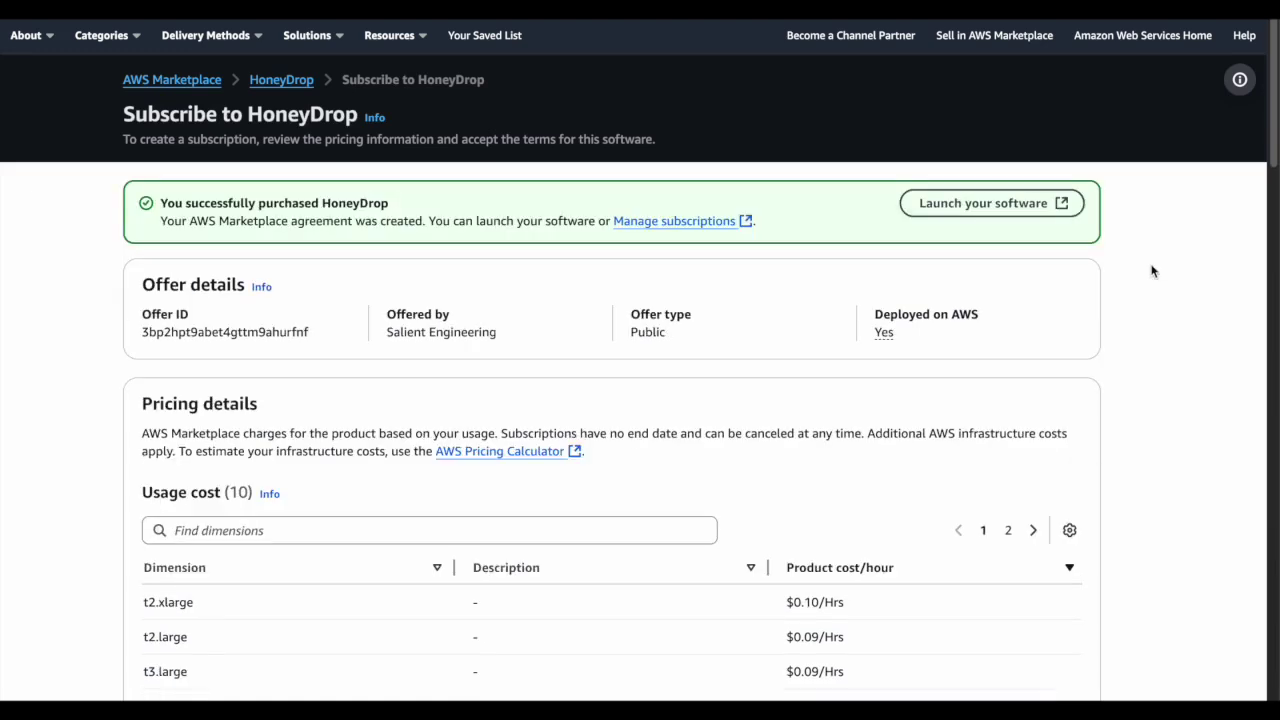
Step: Launch the subscribed HoneyDrop software with its default configuration, using the Launch CloudFormation action
click(983, 202)
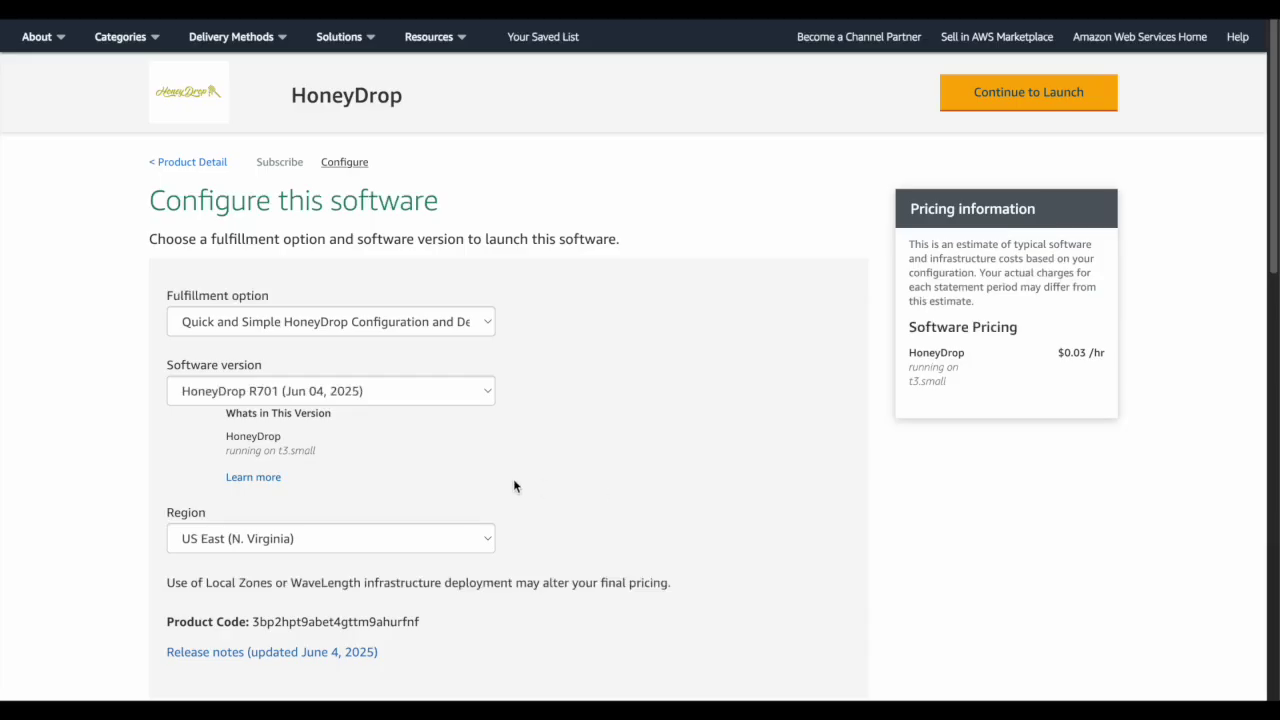
click(1047, 91)
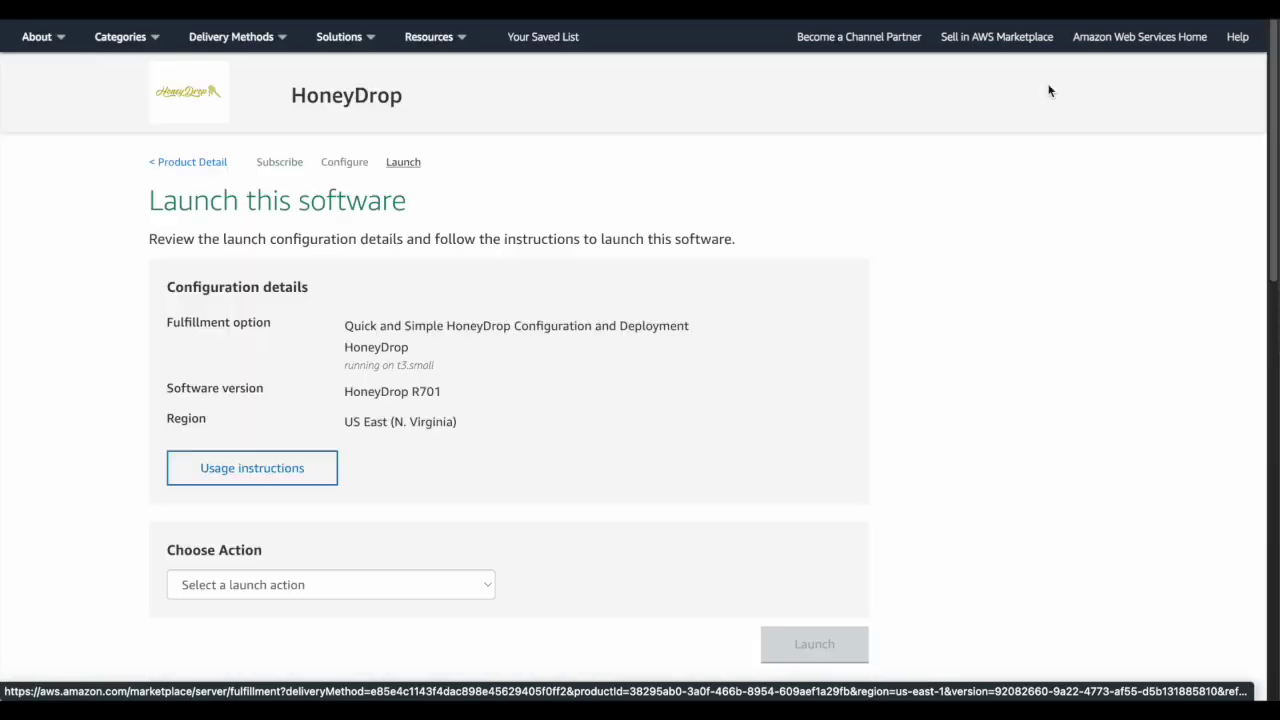
click(480, 587)
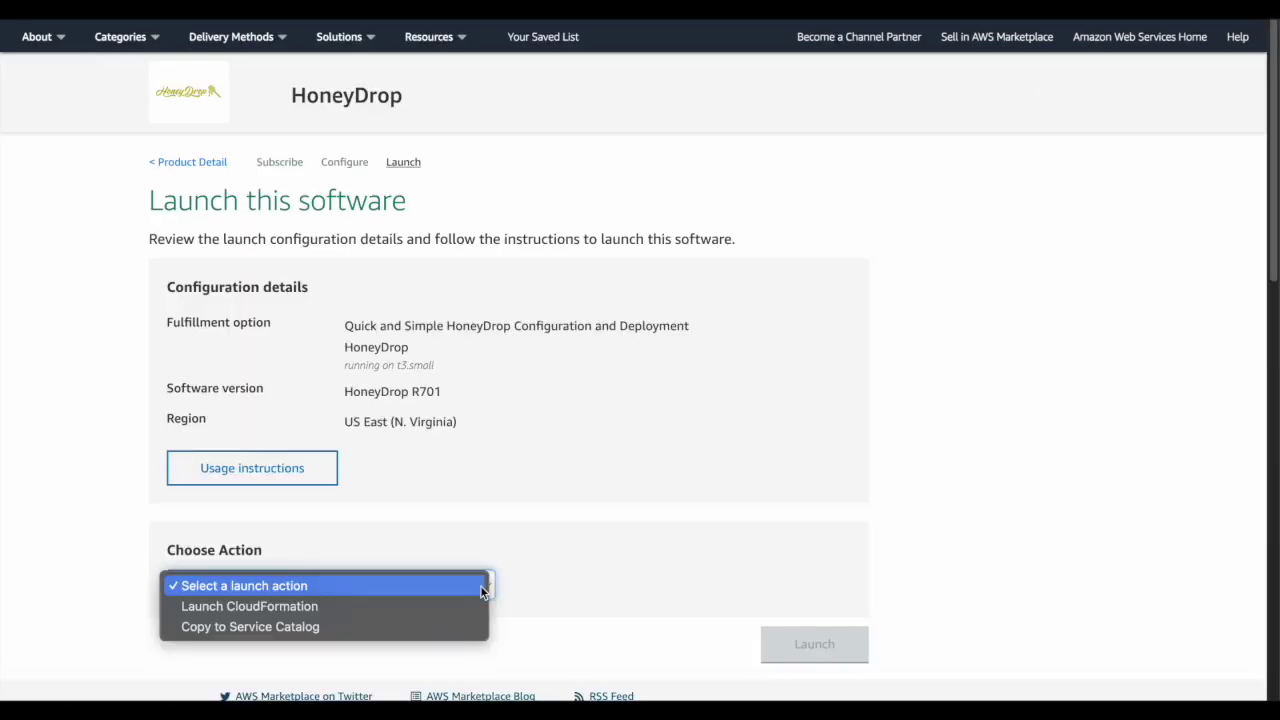
click(431, 607)
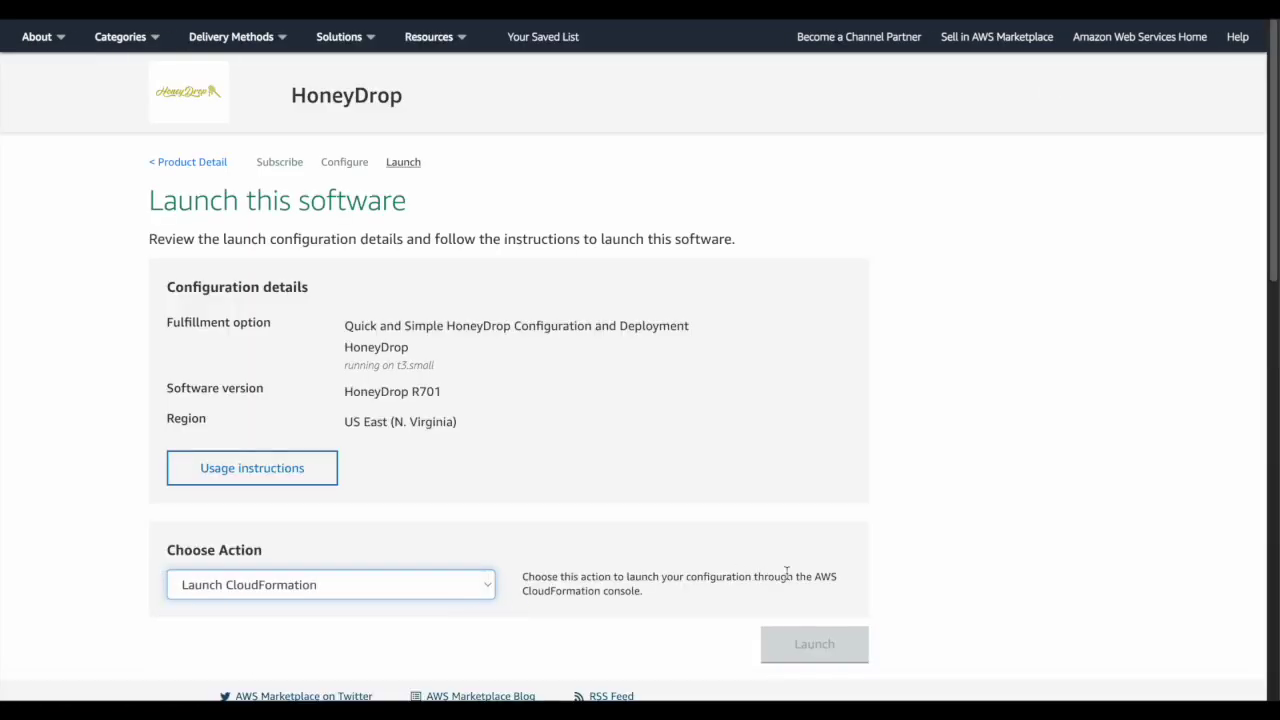
click(843, 650)
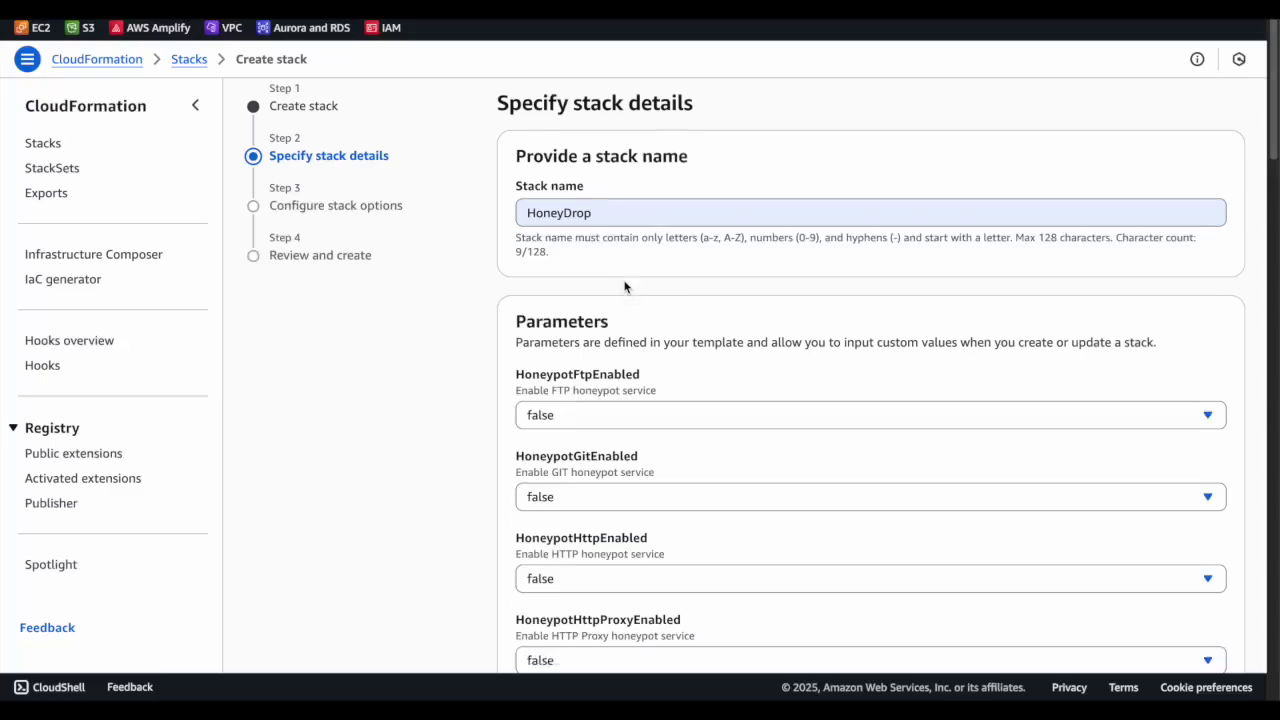
Step: Enable the HTTP honeypot and one additional honeypot service in the stack parameters
scroll(626, 286, down, 2)
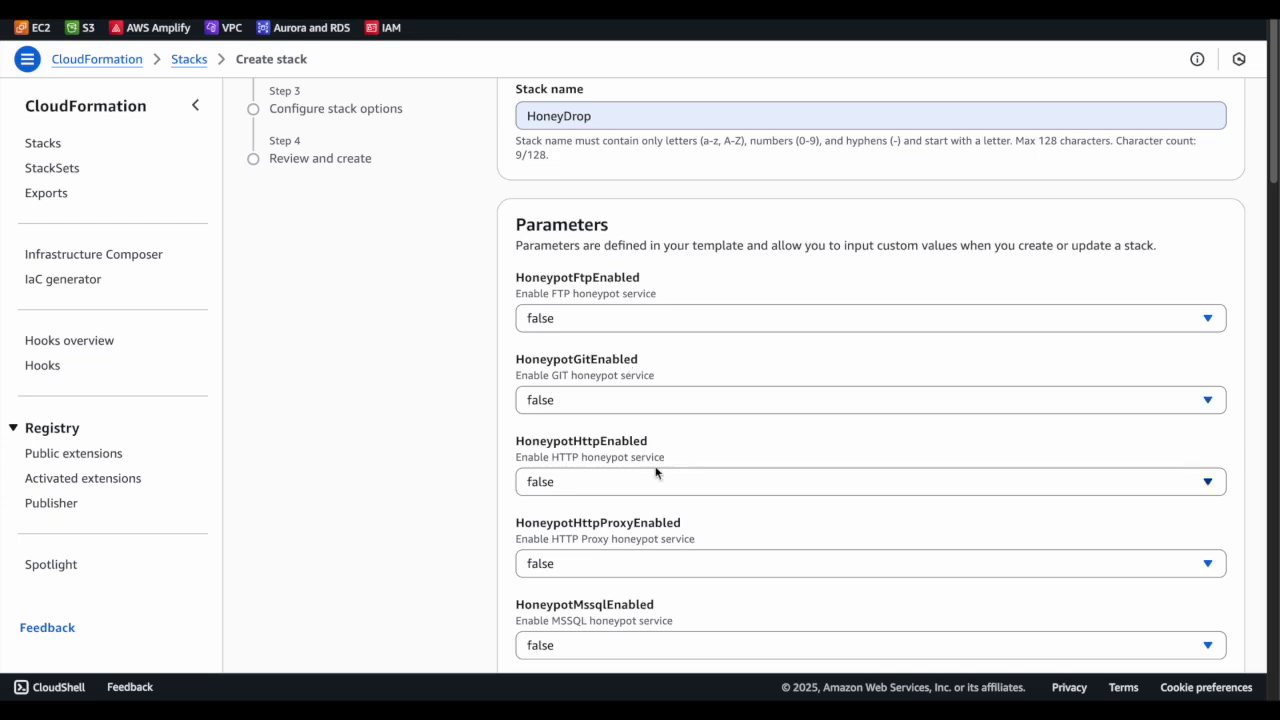
click(626, 492)
click(558, 544)
scroll(489, 493, down, 8)
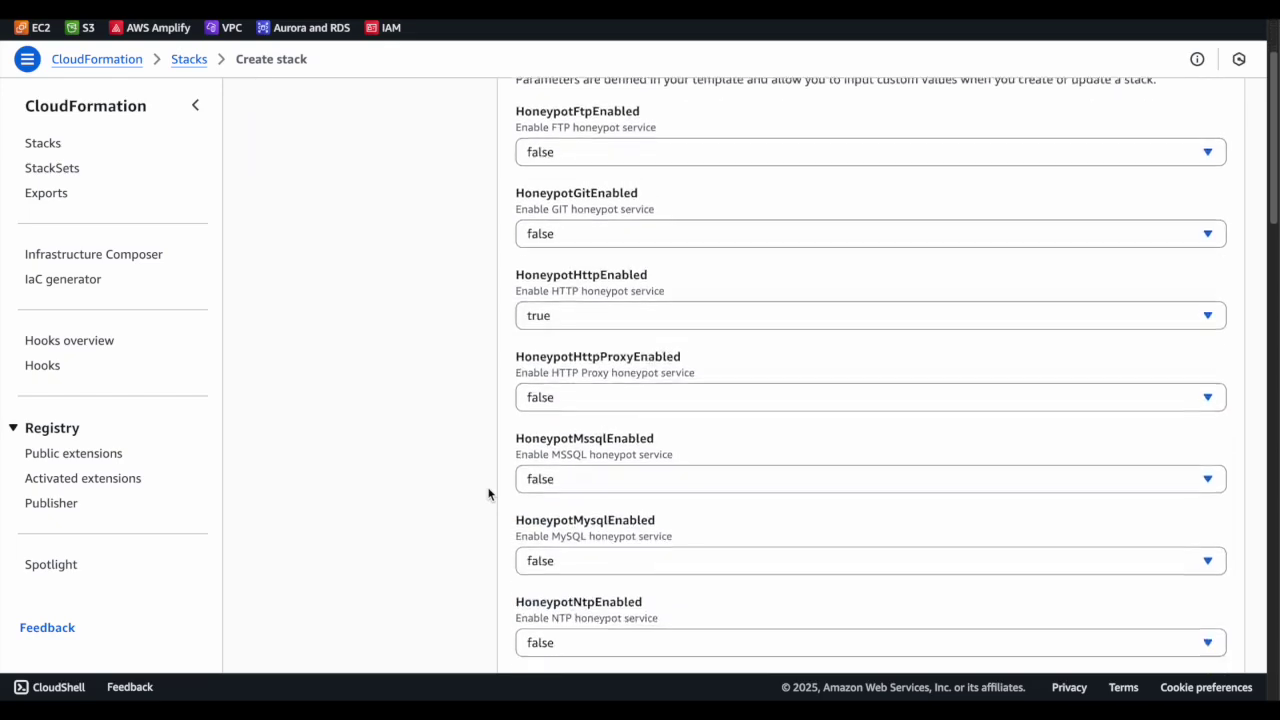
scroll(489, 493, down, 3)
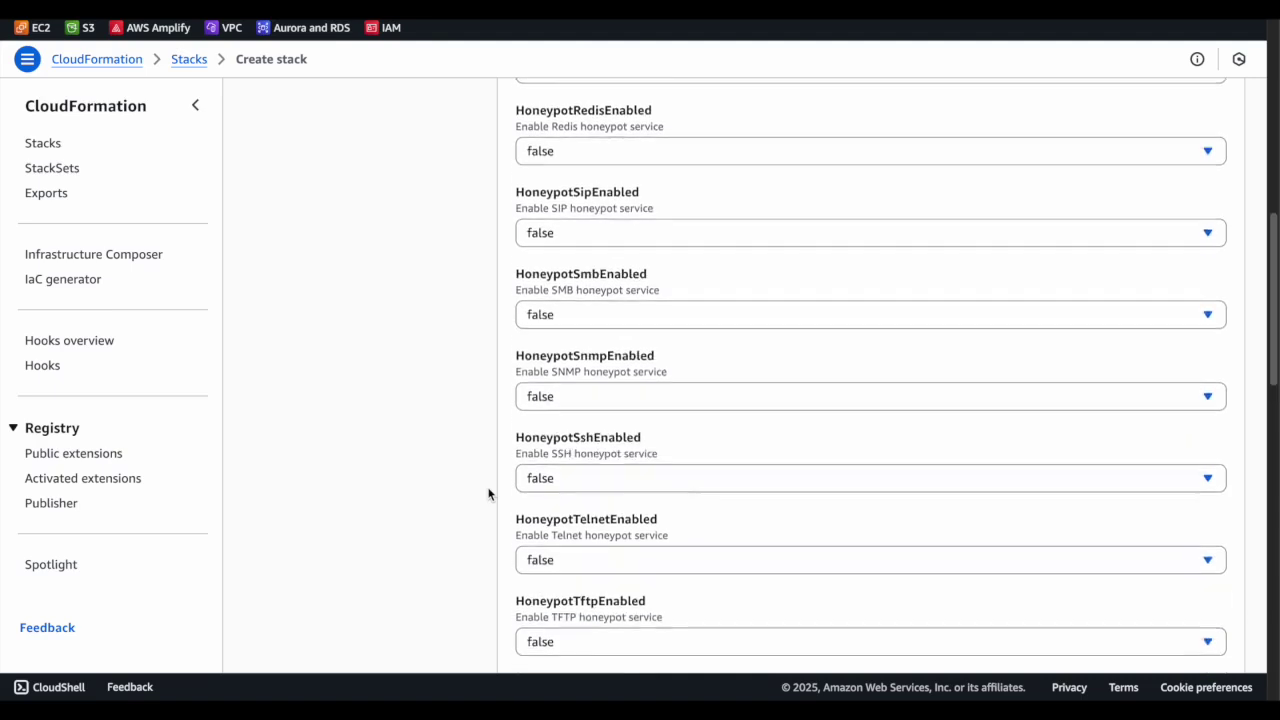
click(689, 386)
click(558, 447)
scroll(438, 440, down, 3)
scroll(438, 440, down, 3)
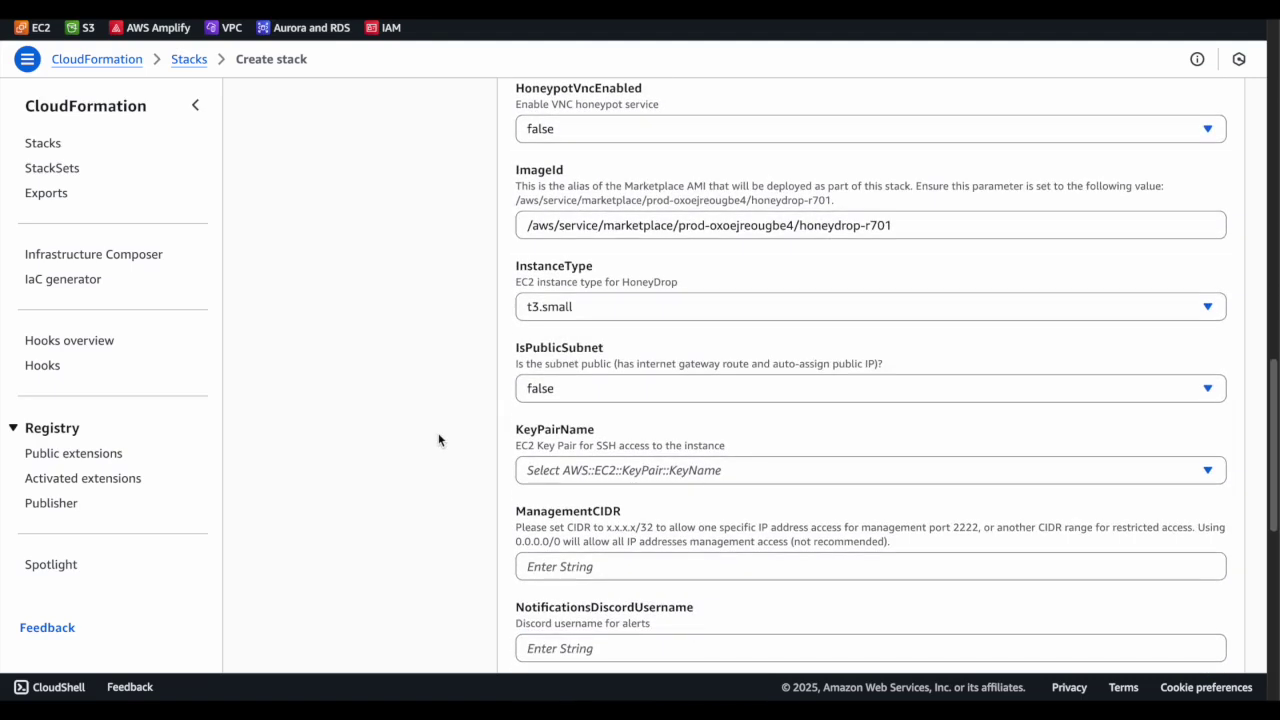
Step: Set the InstanceType parameter to t2.small and IsPublicSubnet to true
click(641, 292)
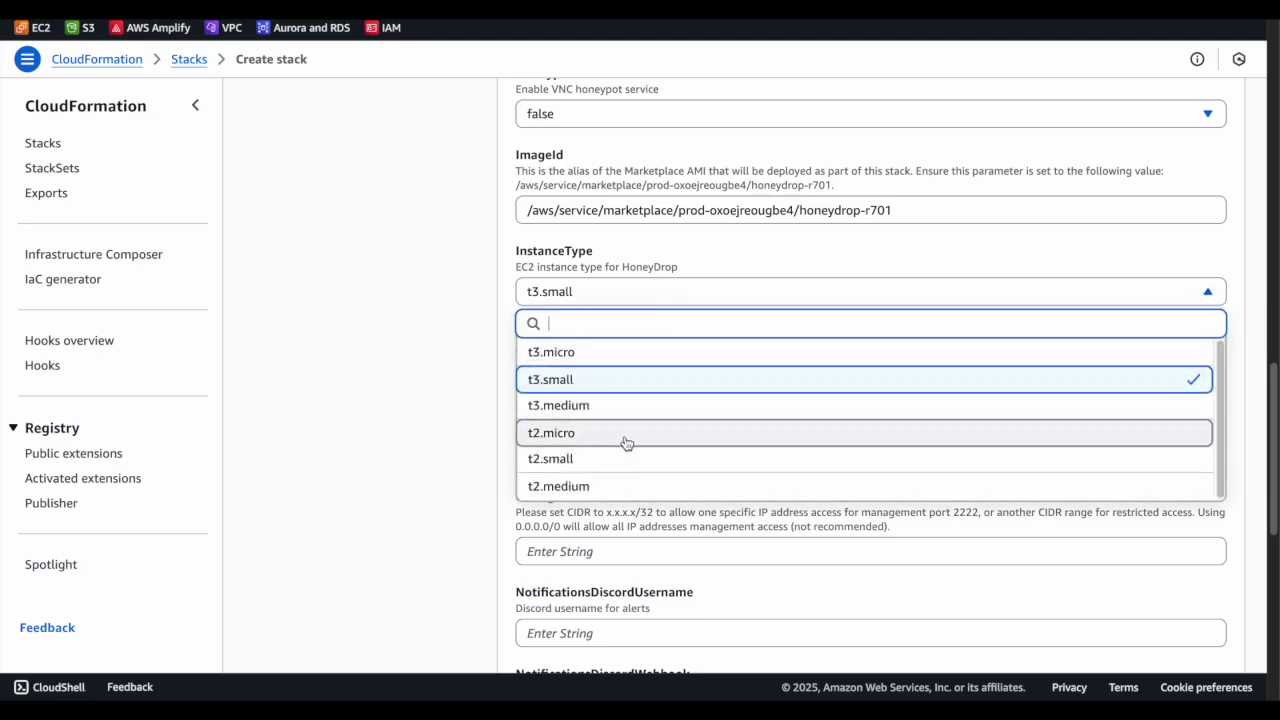
click(574, 461)
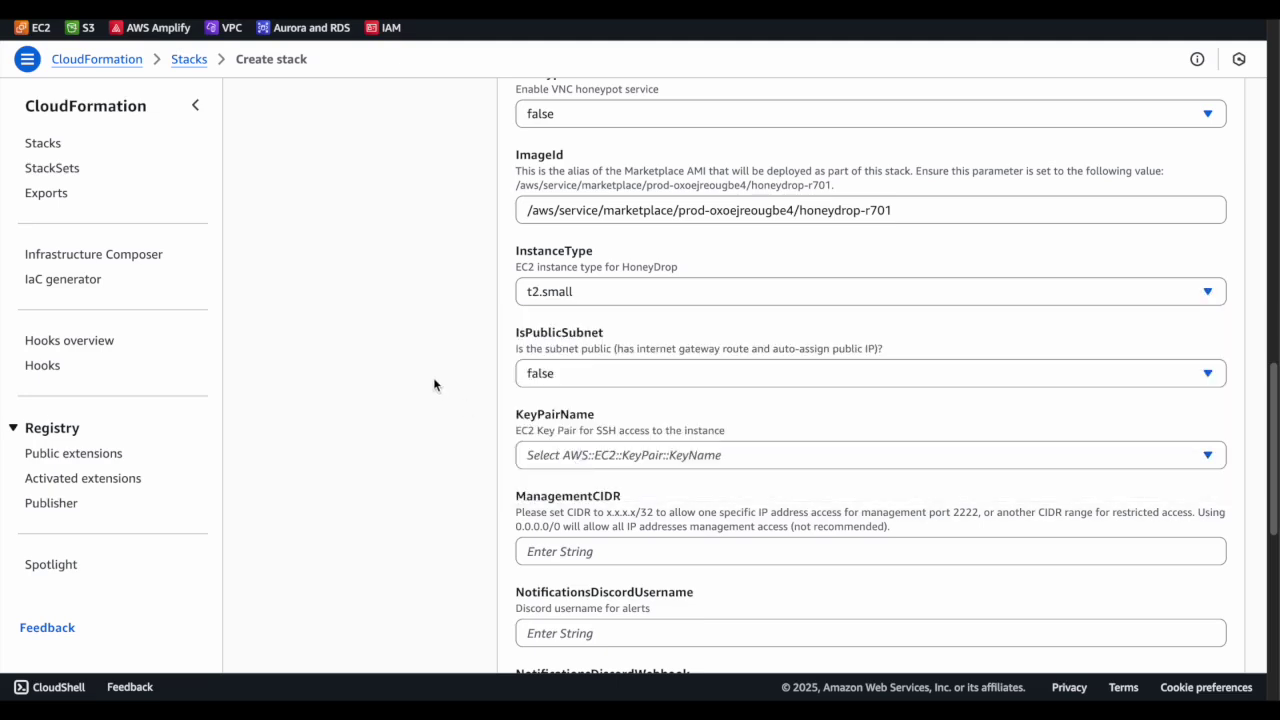
click(645, 370)
click(555, 444)
Step: Choose the BlaggerDevelopment key pair and set ManagementCIDR to 0.0.0.0/0
click(669, 460)
click(609, 520)
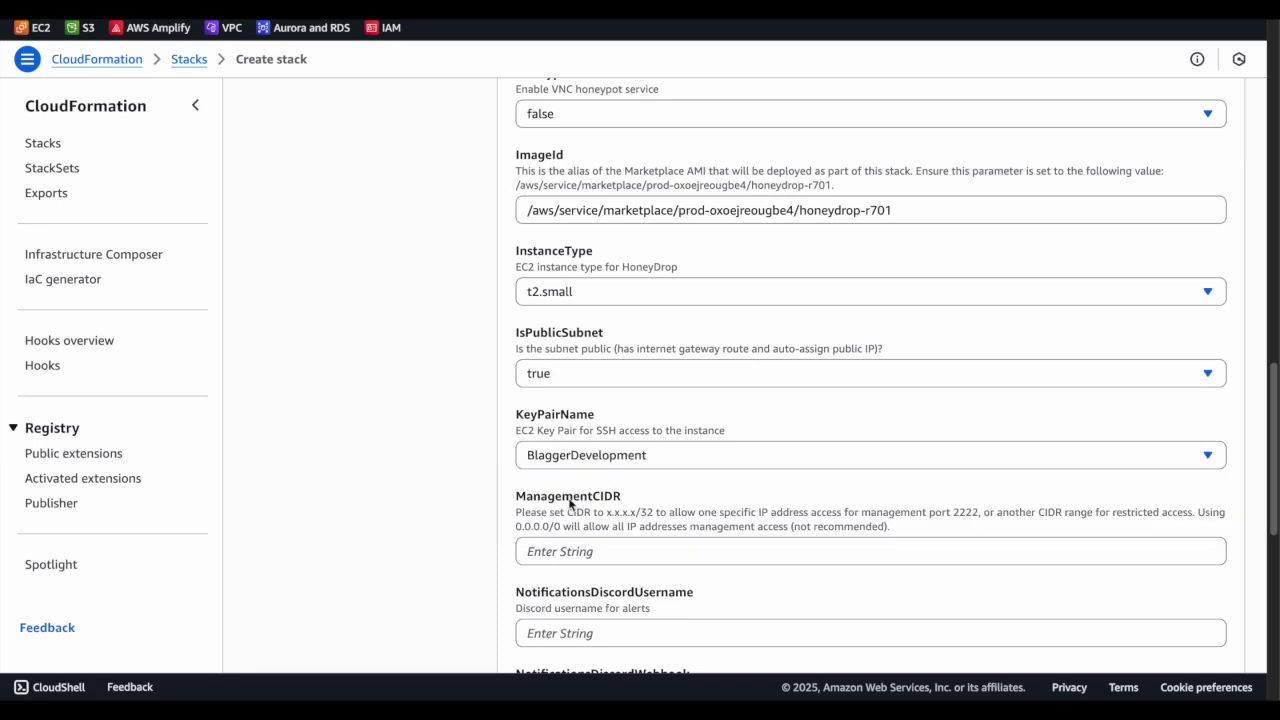
scroll(565, 500, down, 3)
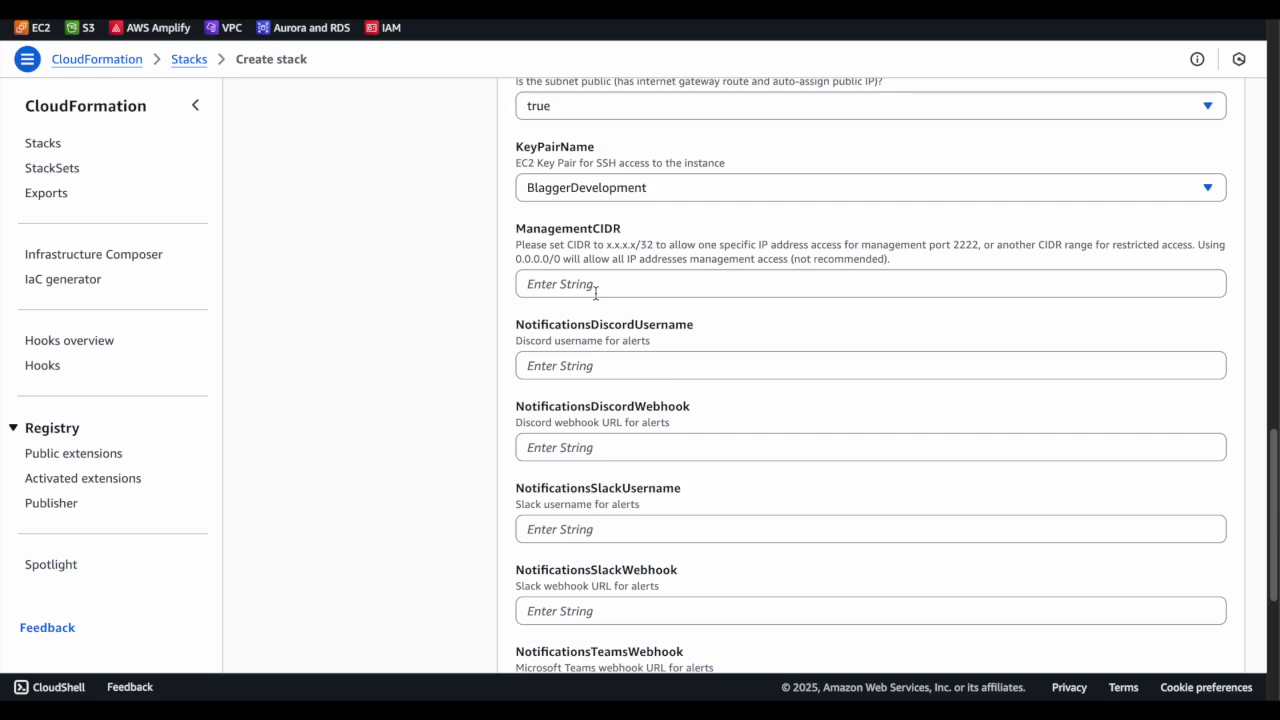
click(595, 290)
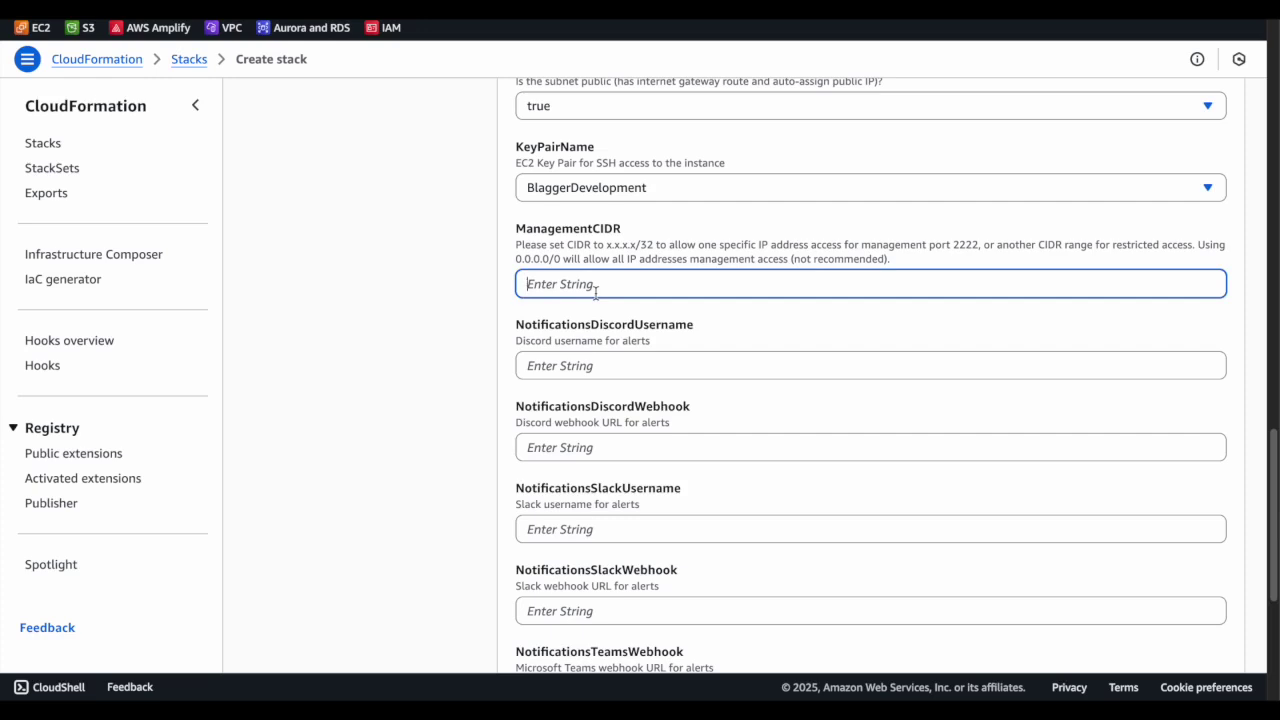
text(0.0.0.0/0)
click(729, 325)
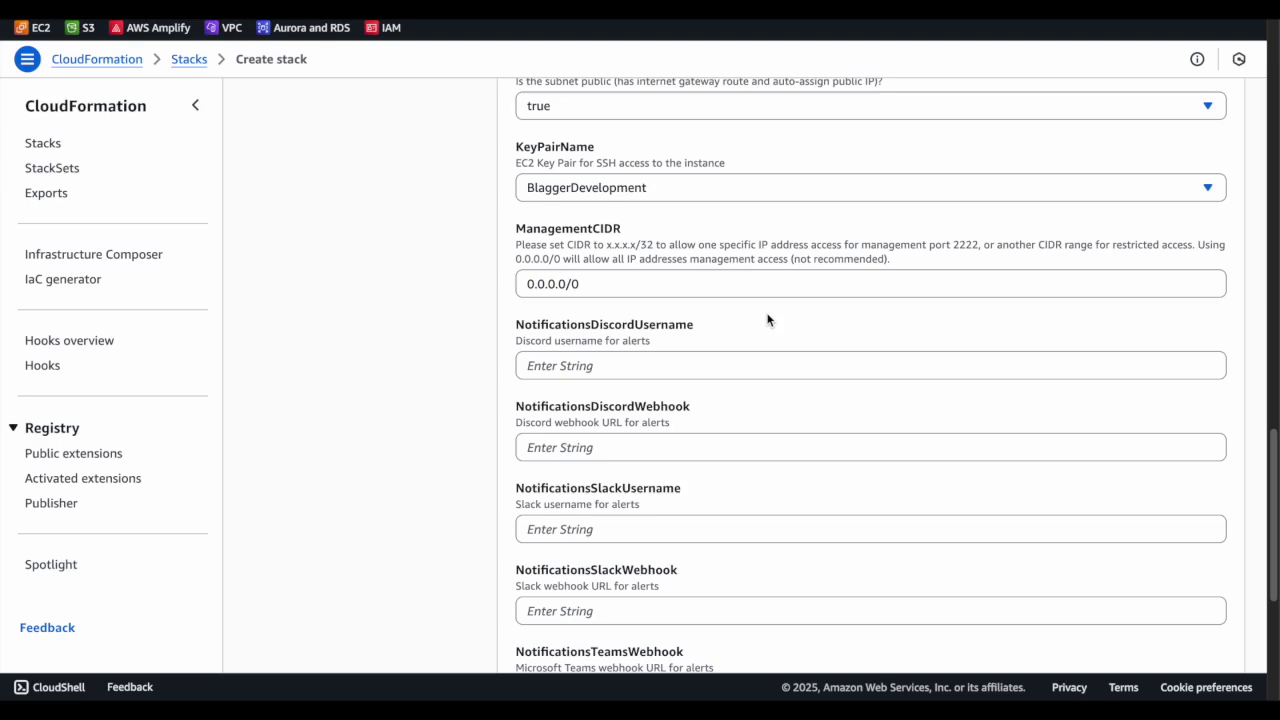
Step: Set the Discord notification username to HoneyDrop and paste the Discord webhook URL for alerts
click(658, 371)
text(Honey)
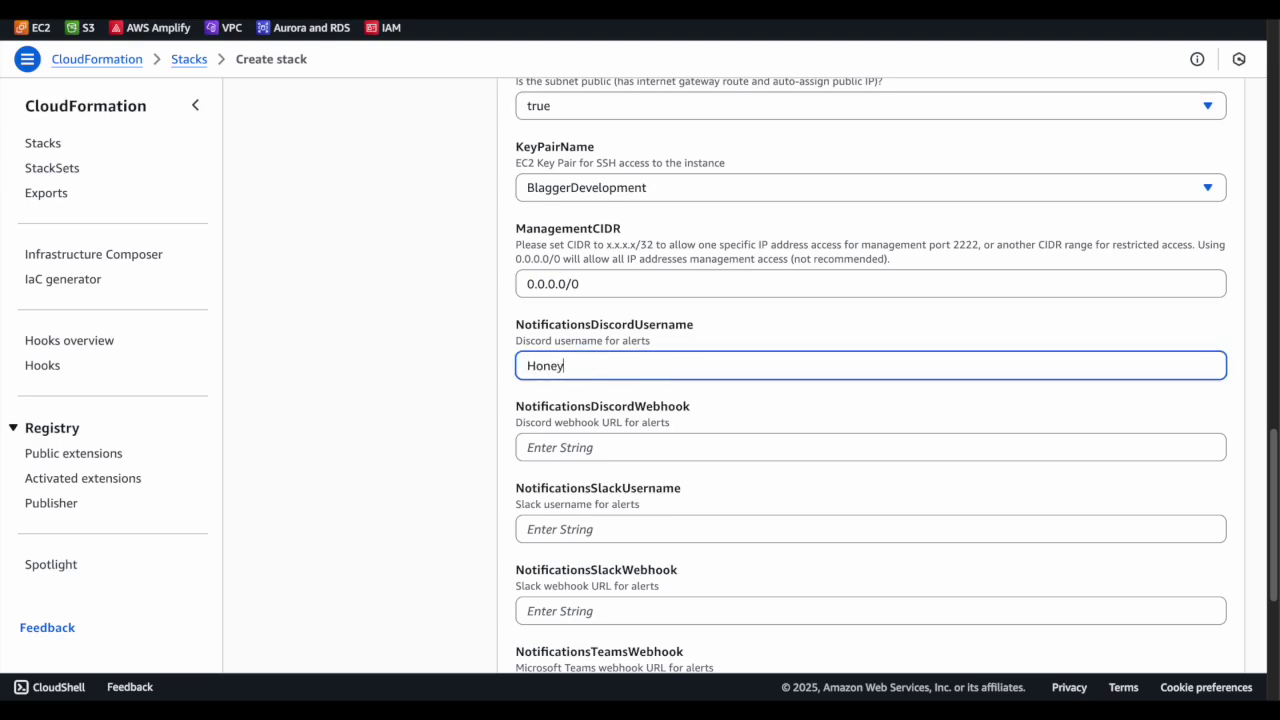
text(Drop)
click(631, 445)
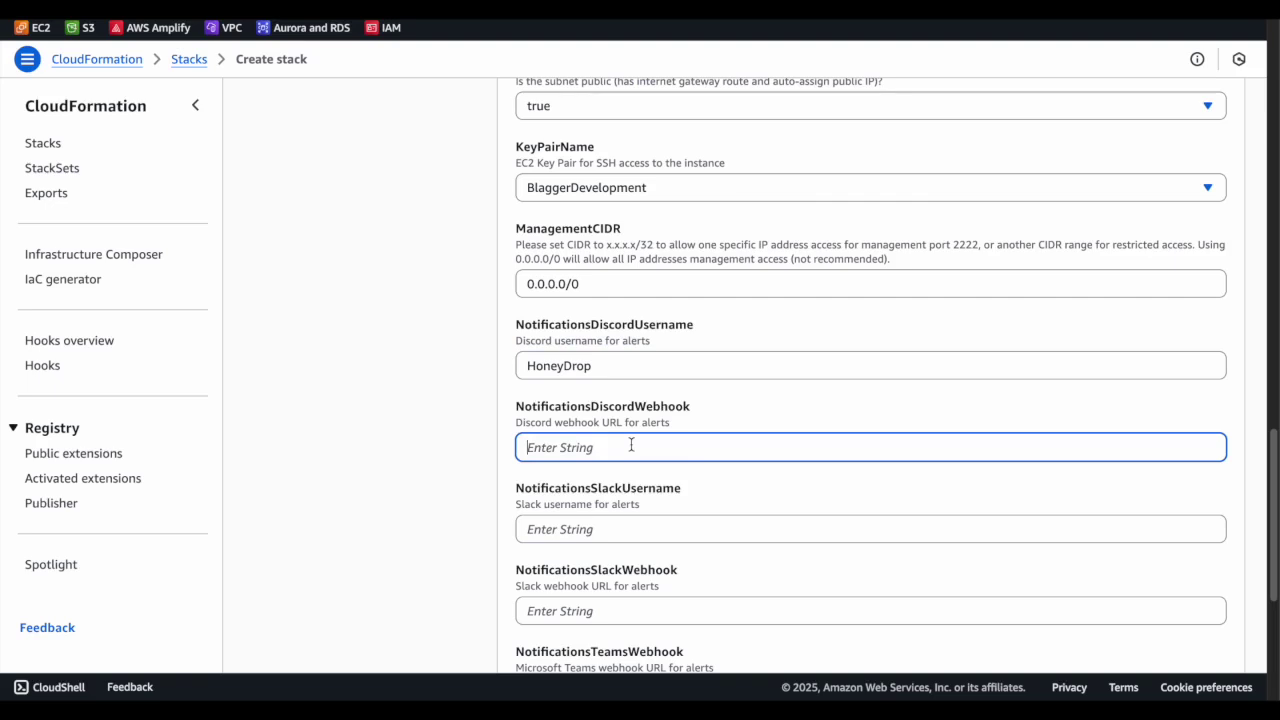
key(ctrl+v)
click(785, 405)
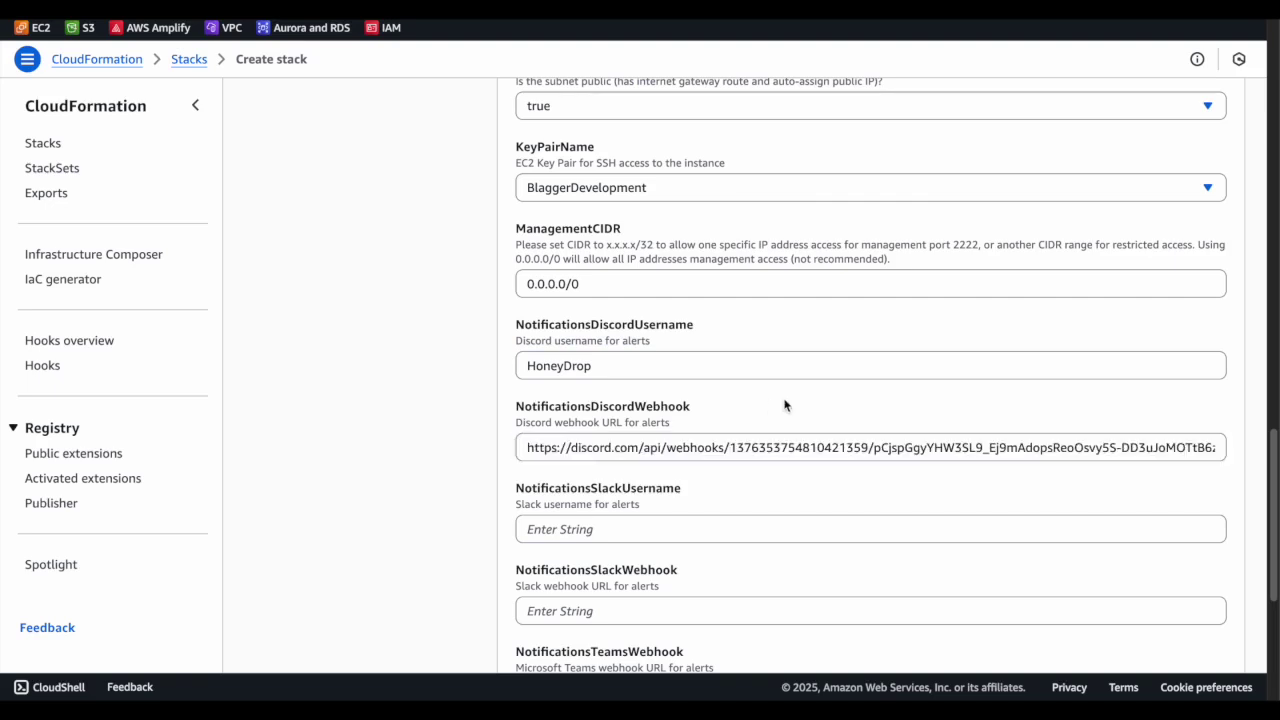
Step: Set the ServicesCIDR parameter to 0.0.0.0/0, leaving the Slack and Teams notification fields empty
scroll(785, 405, down, 1)
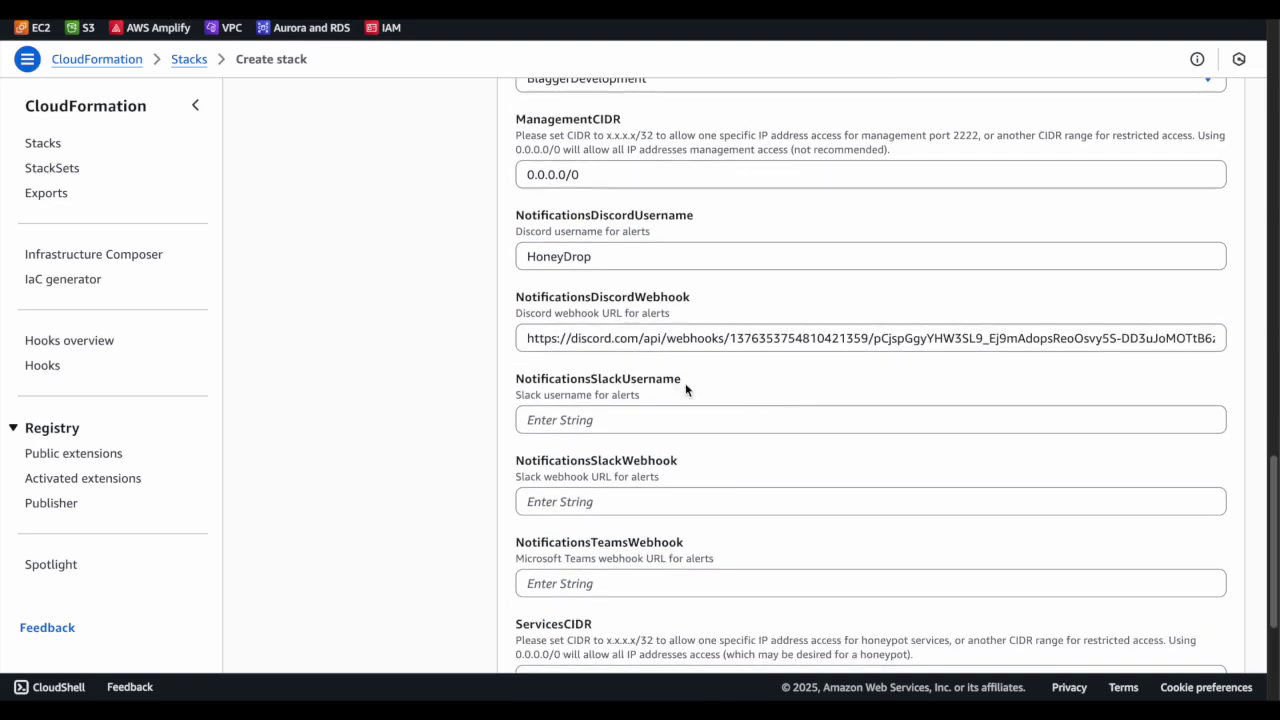
scroll(736, 410, down, 1)
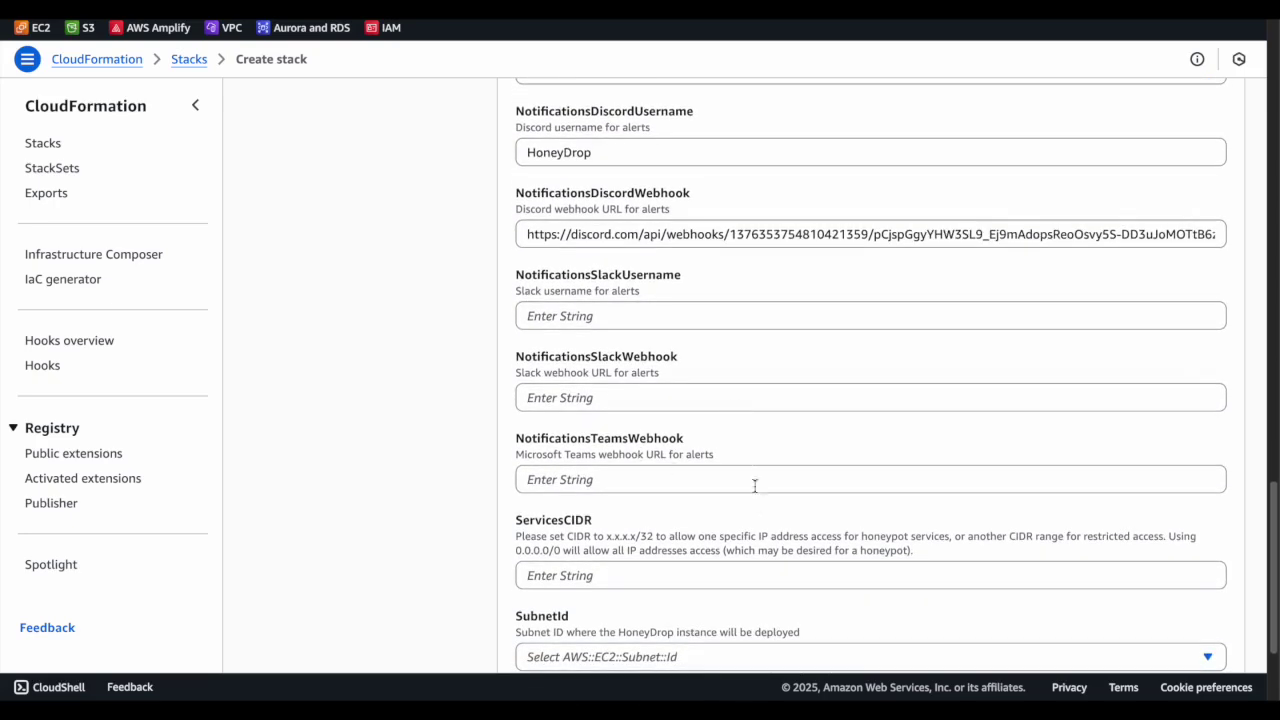
scroll(754, 506, down, 1)
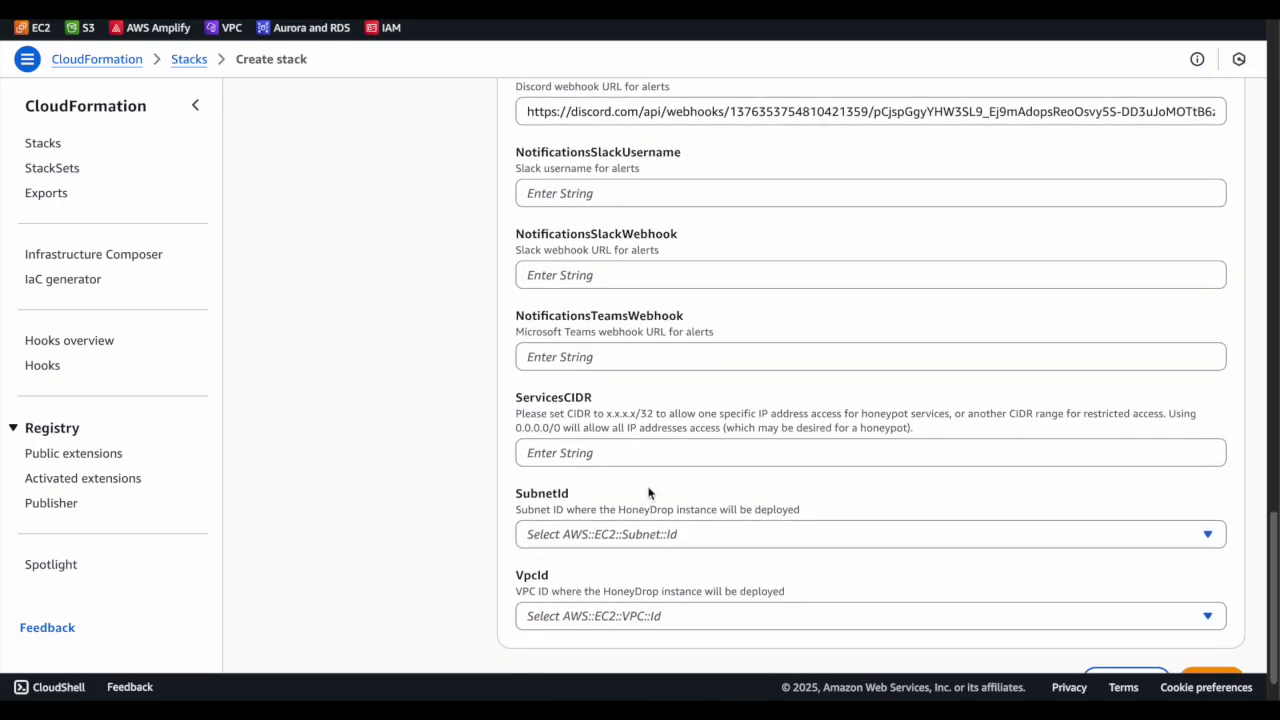
click(590, 455)
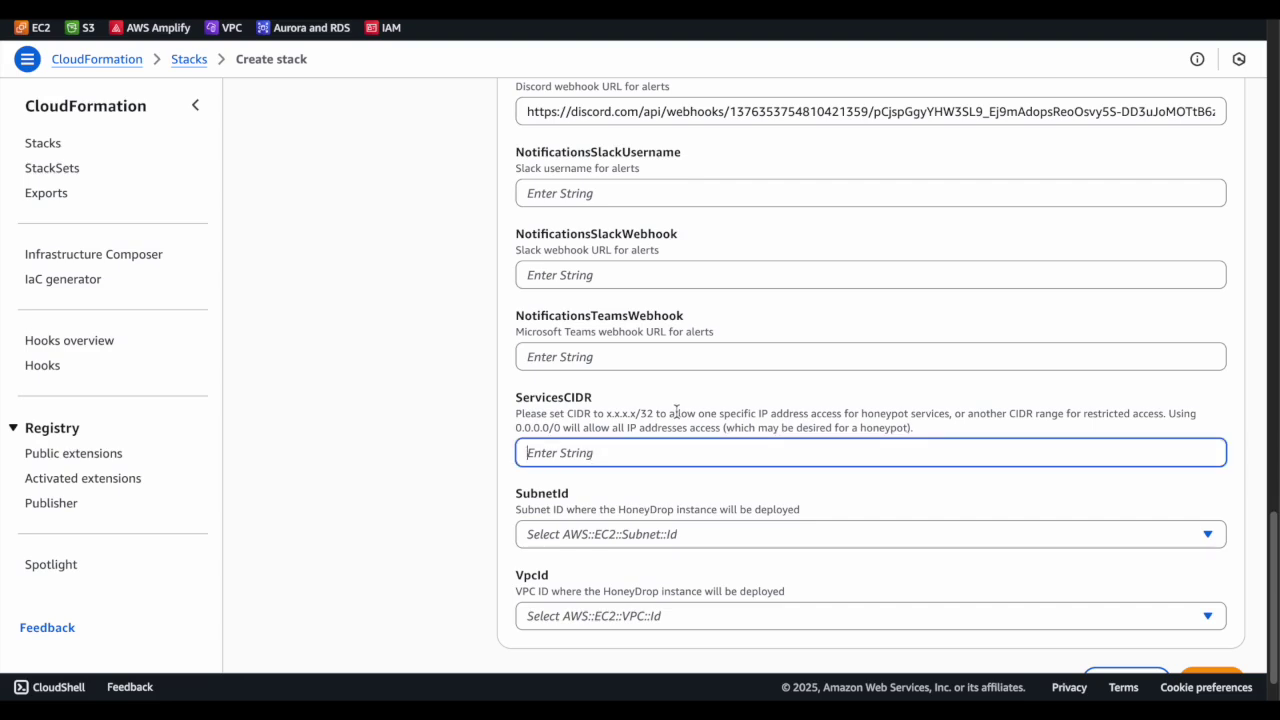
text(0.0.0.0/0)
Step: Select subnet-ef13c6d1 as the subnet and vpc-cb9449b1 as the VPC, and continue to the stack options
click(612, 540)
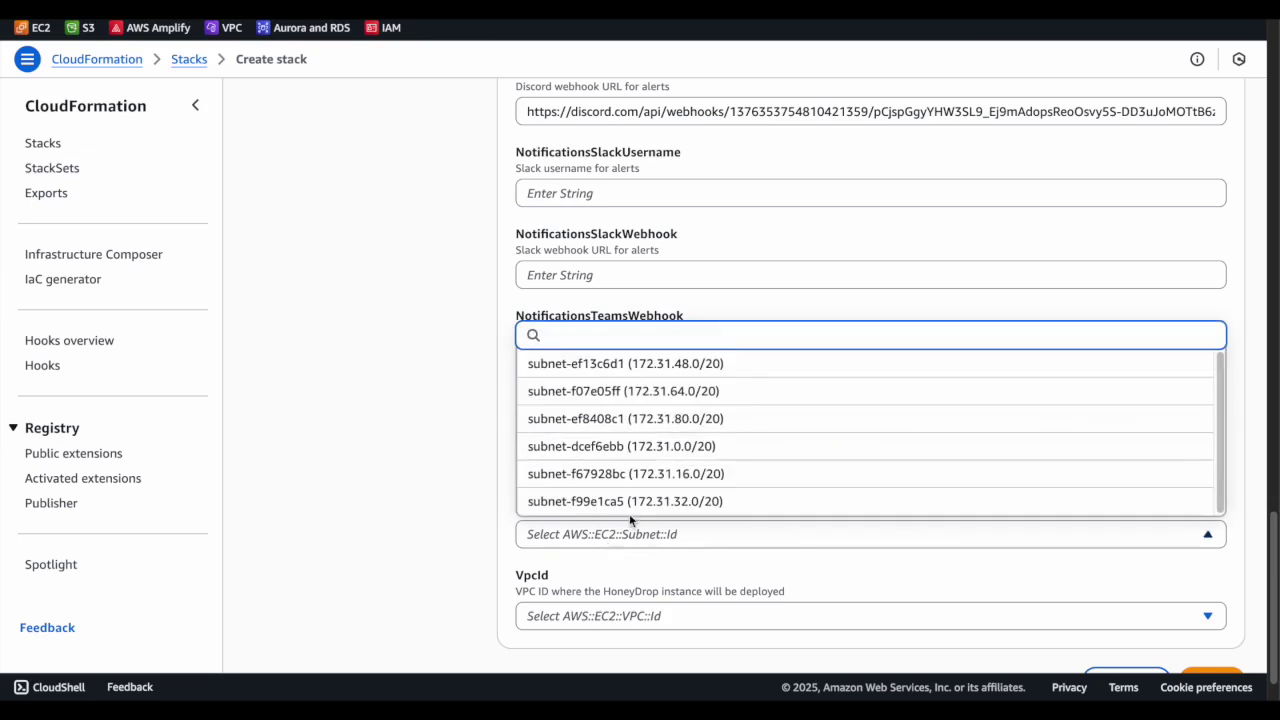
click(675, 367)
click(618, 616)
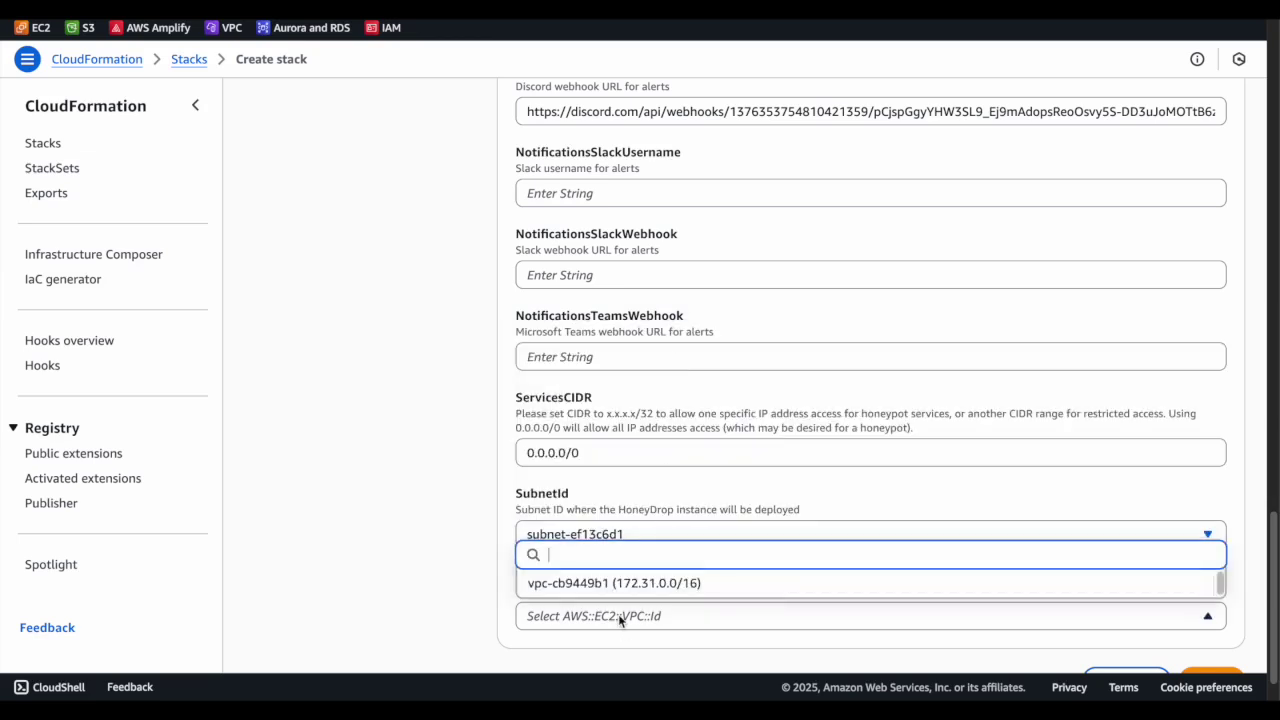
click(602, 594)
scroll(1027, 558, down, 1)
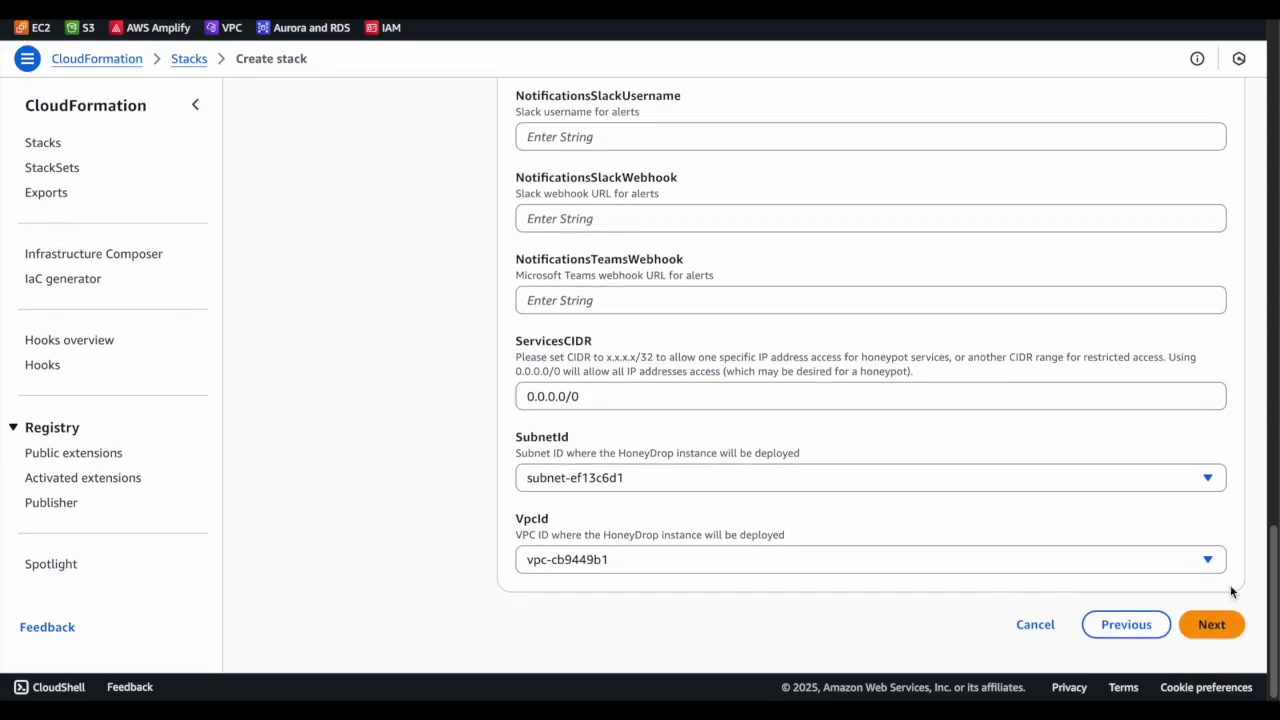
click(1211, 625)
Step: Add a stack tag with the key Name and the value HoneyDrop
click(582, 276)
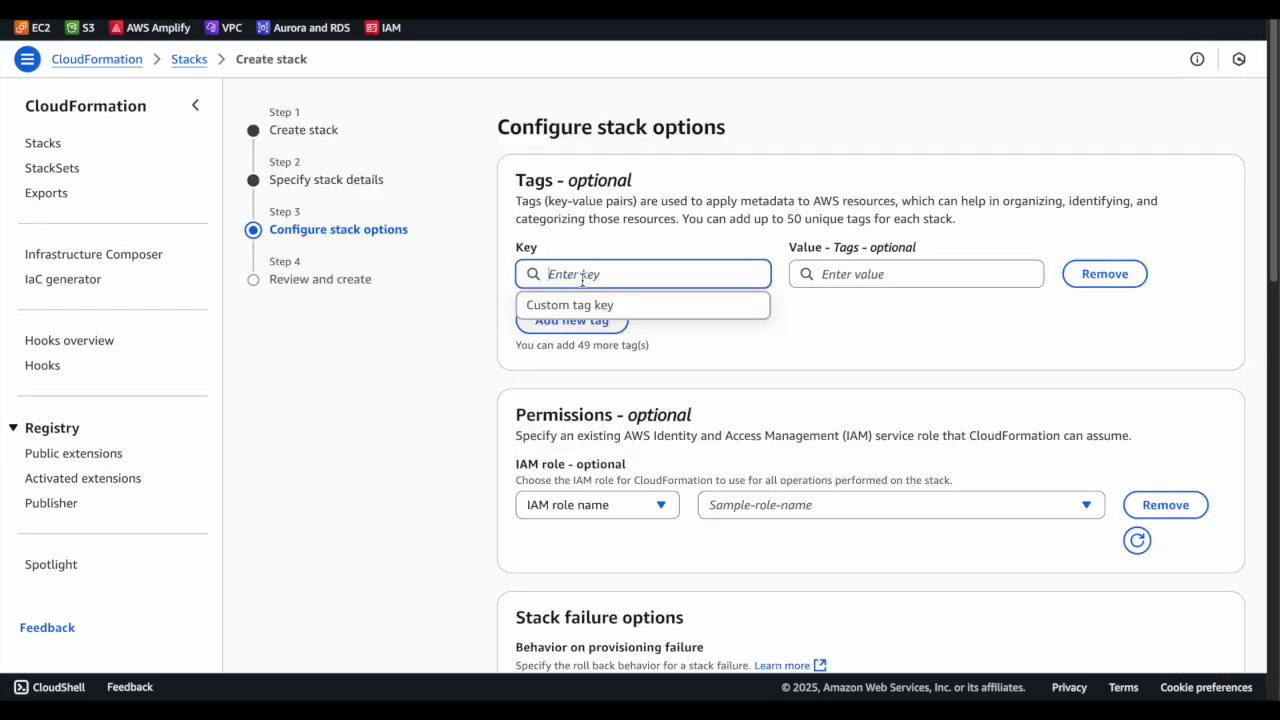
text(Name)
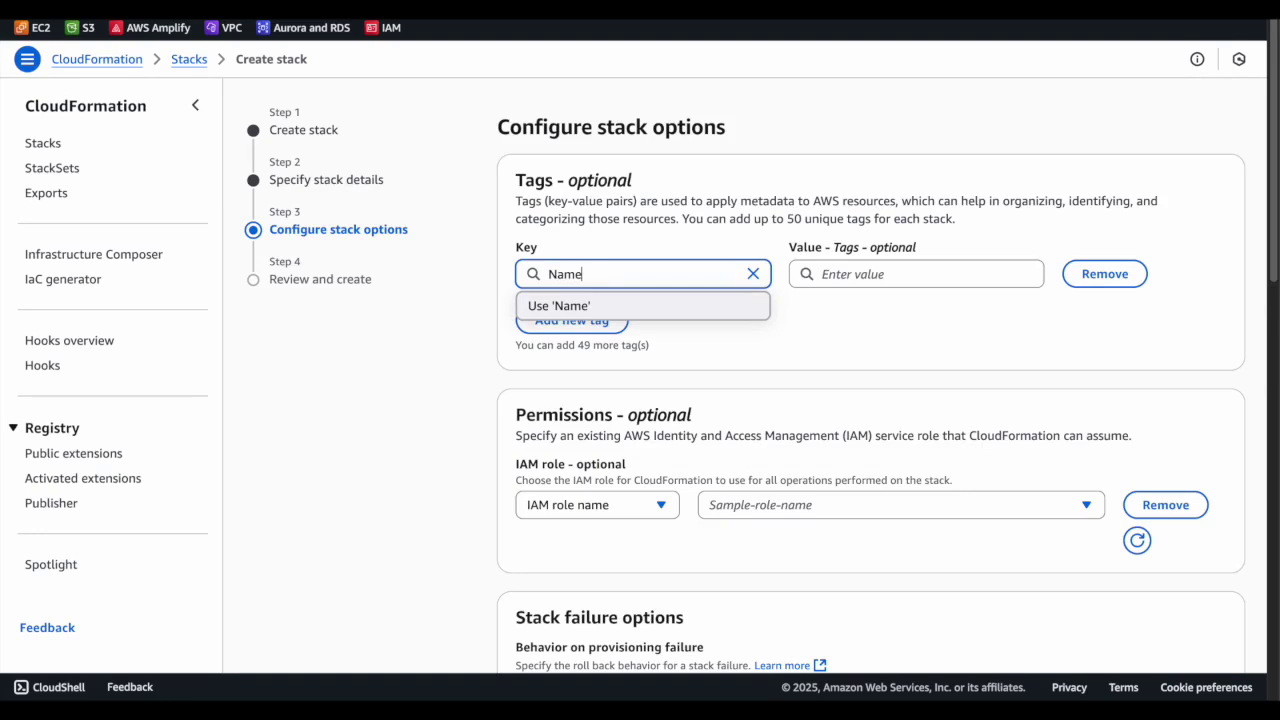
click(836, 268)
text(HoneyDrop)
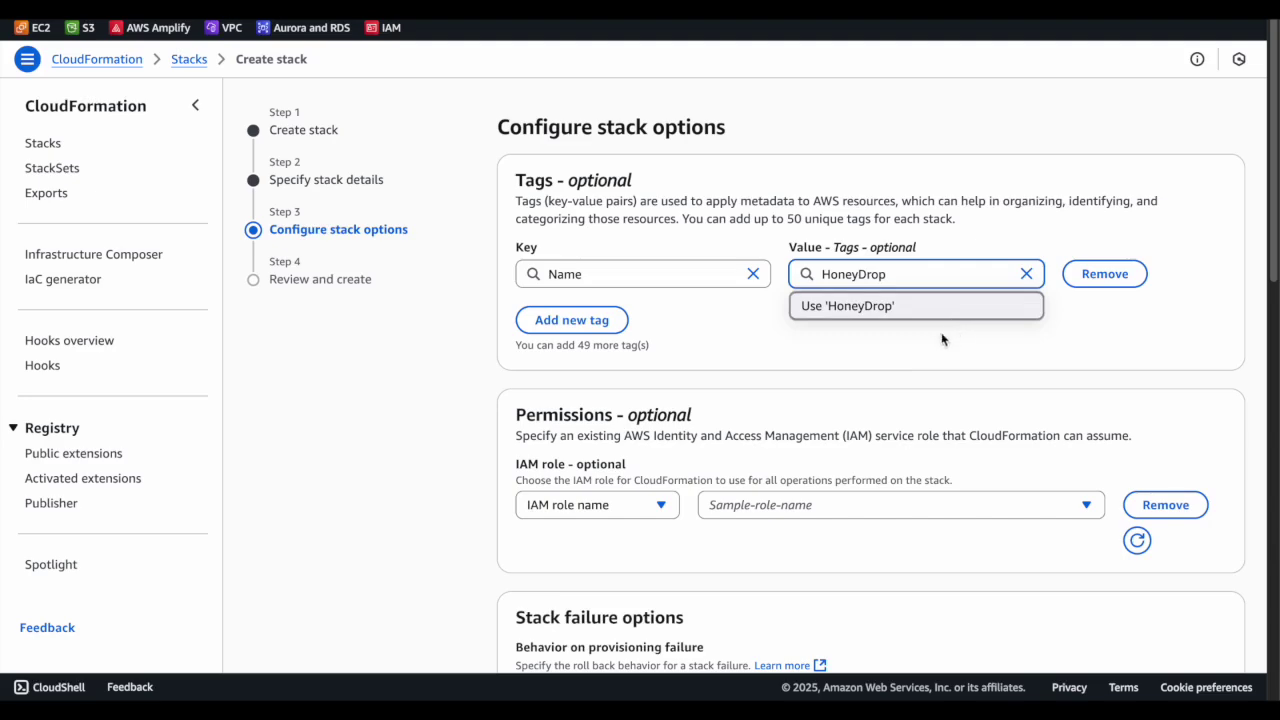
click(889, 356)
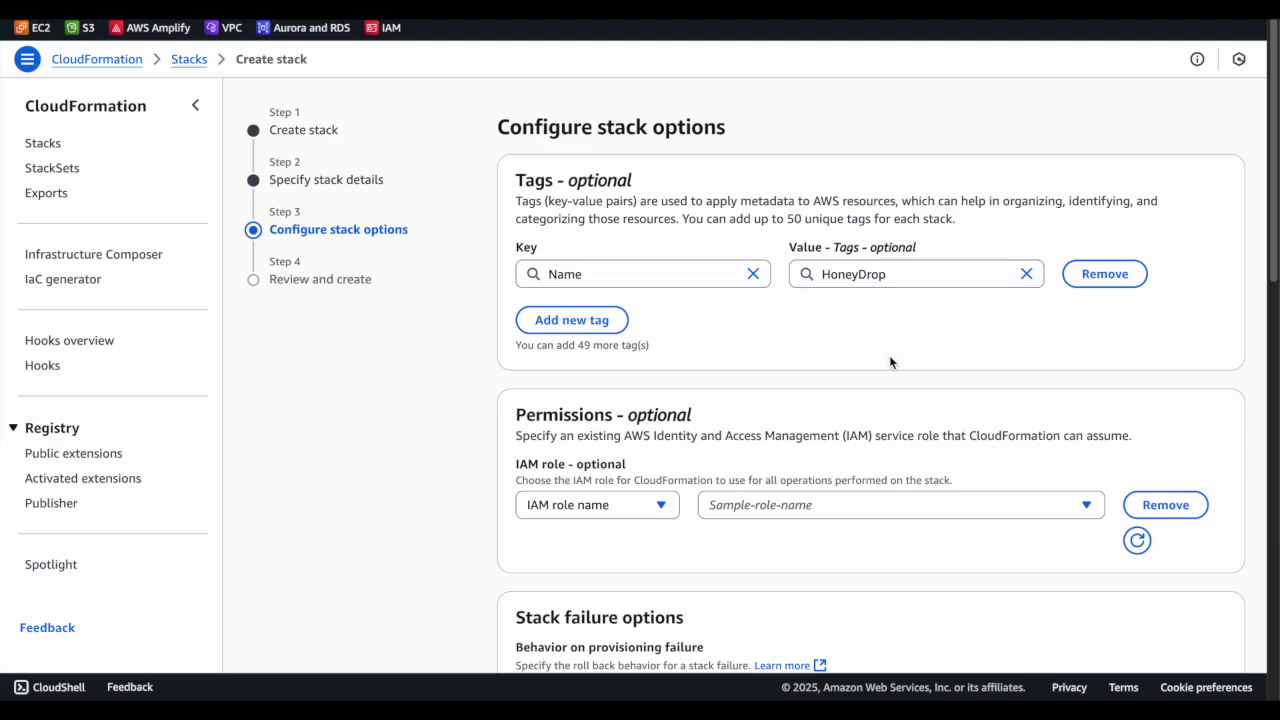
Step: Acknowledge that CloudFormation might create IAM resources with custom names, keeping the default failure and additional settings
scroll(889, 361, down, 5)
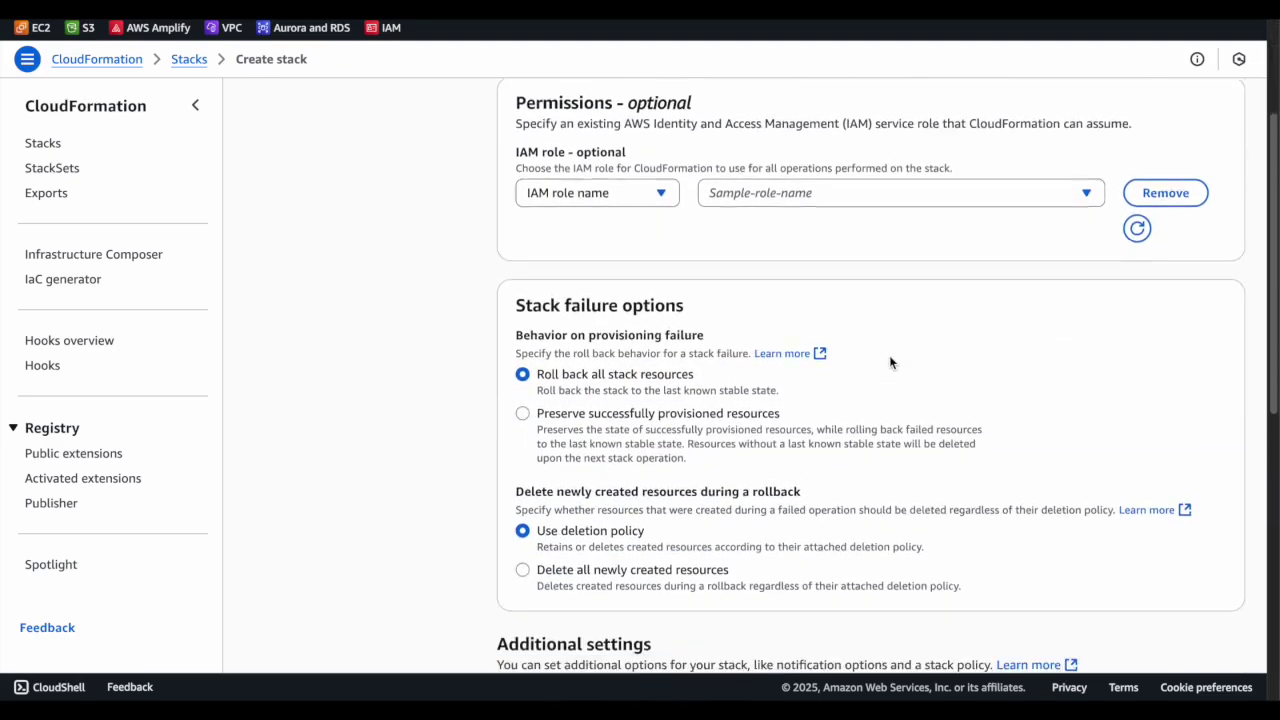
scroll(890, 361, down, 7)
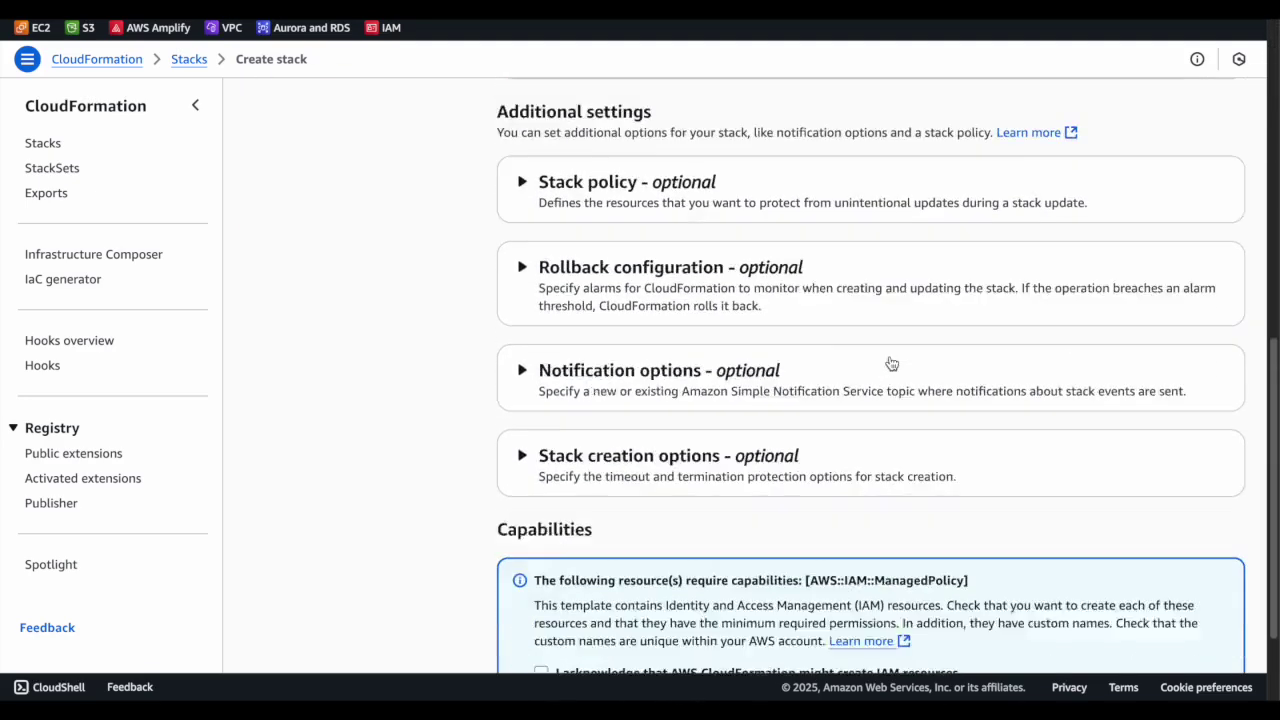
click(541, 533)
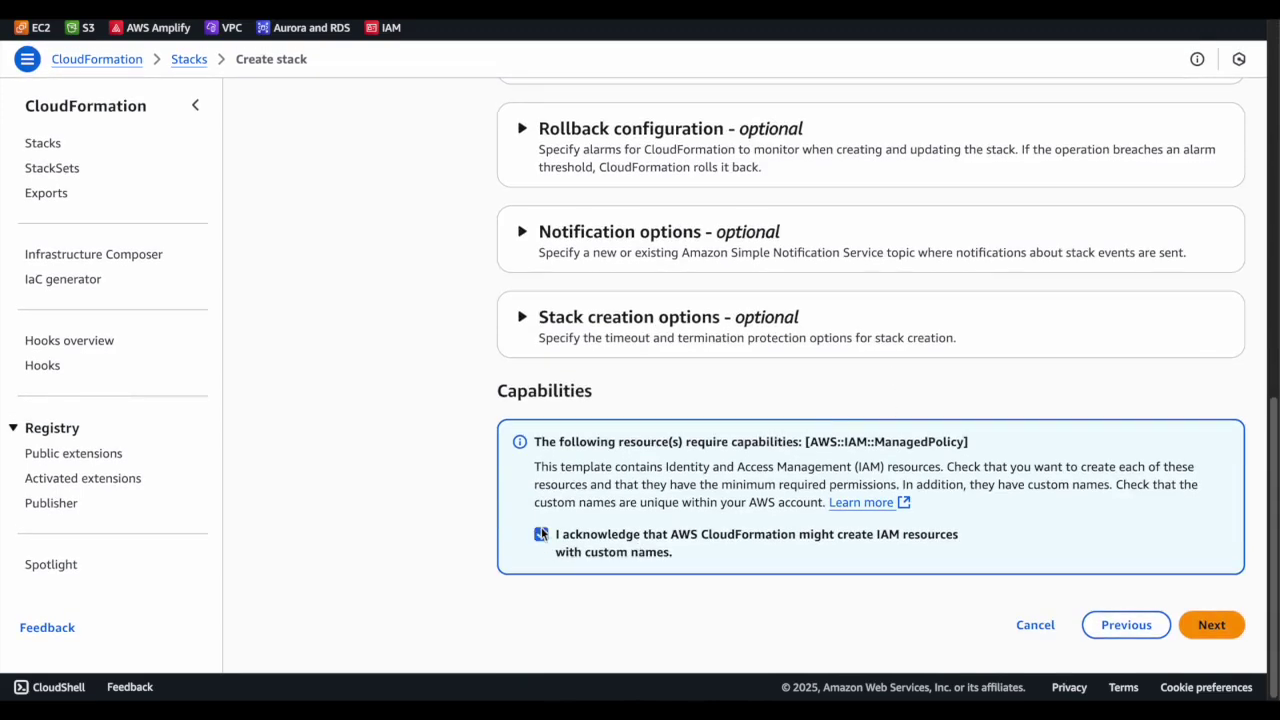
Step: Continue to the review page, check the HoneyDrop stack's parameters and options, and submit the stack for creation
click(1215, 625)
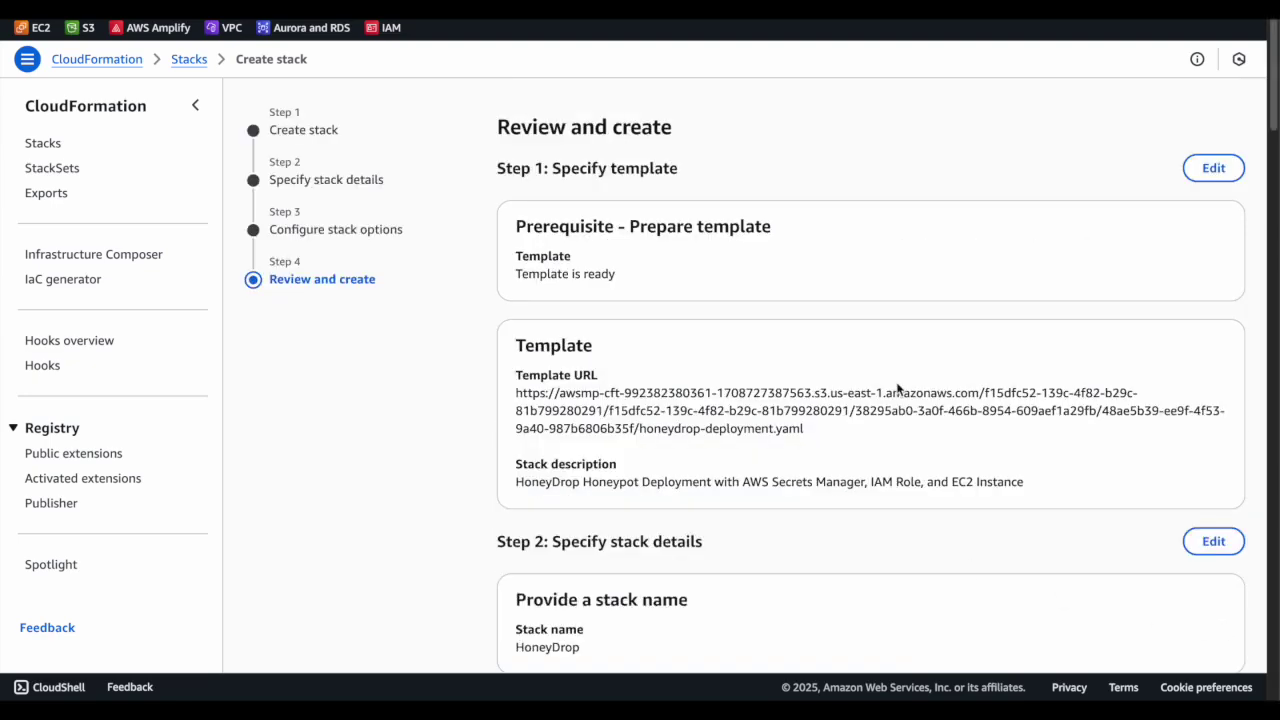
scroll(897, 388, down, 15)
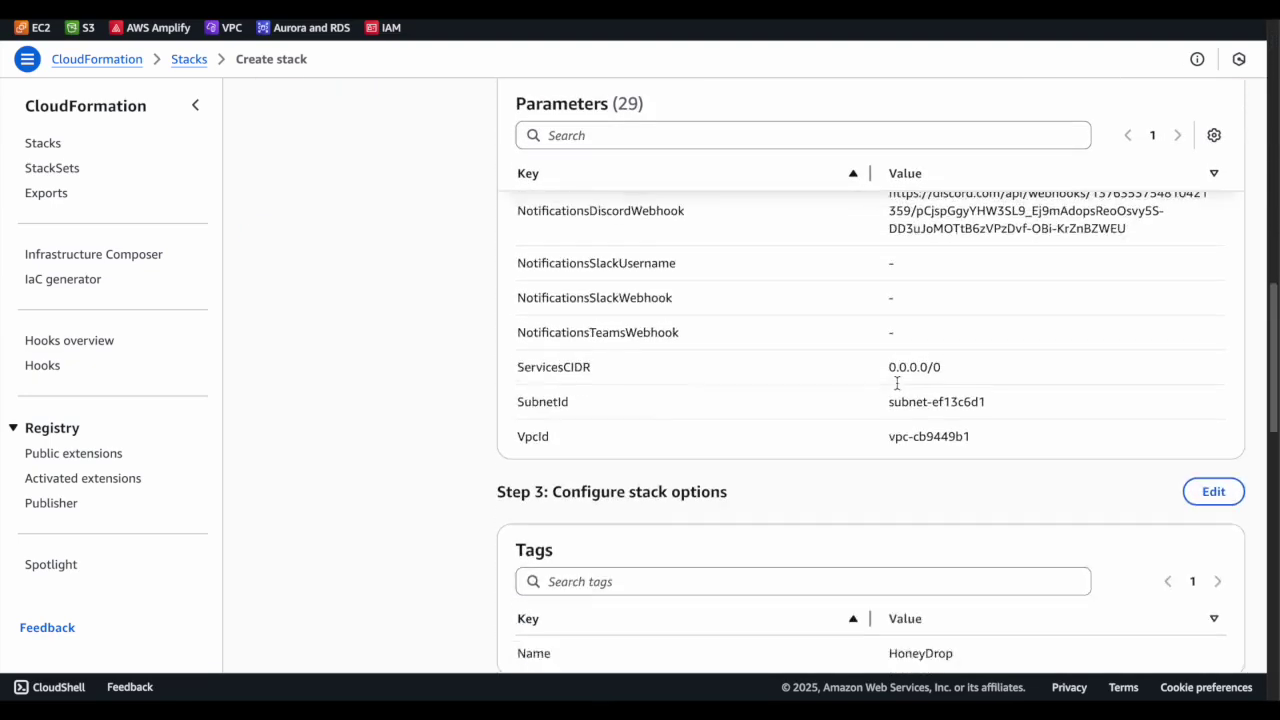
scroll(897, 385, down, 12)
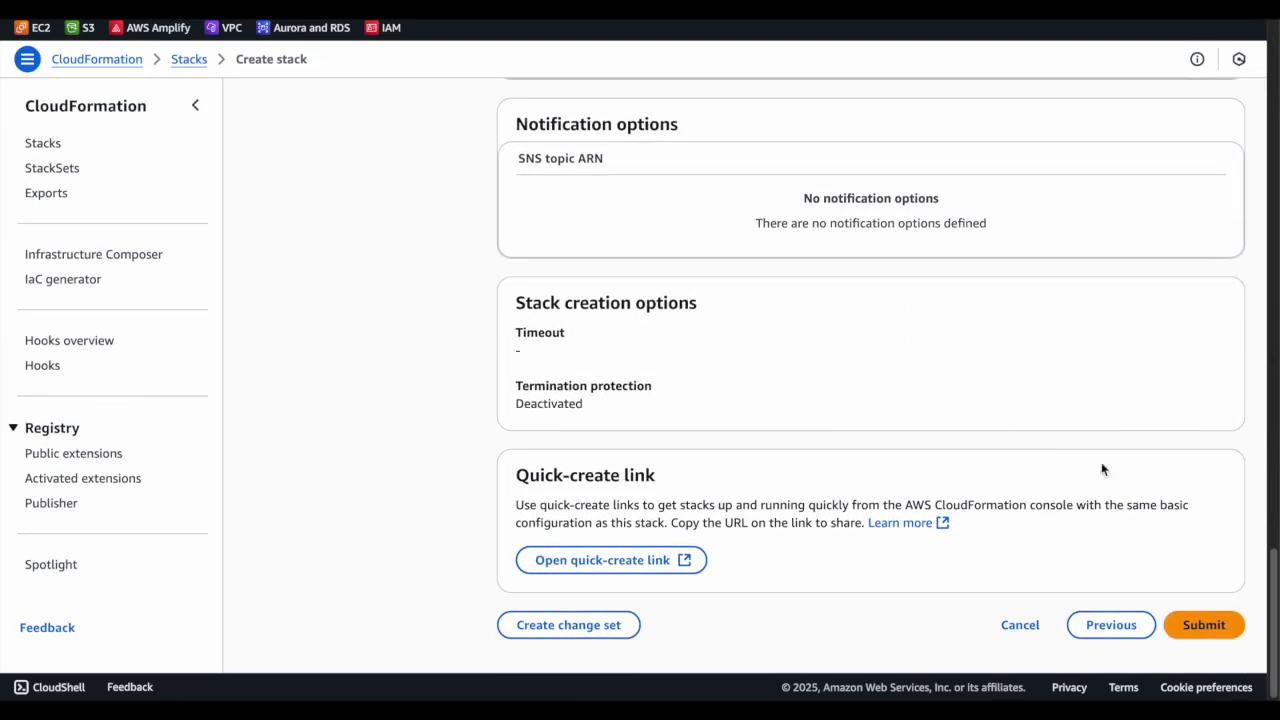
click(1226, 632)
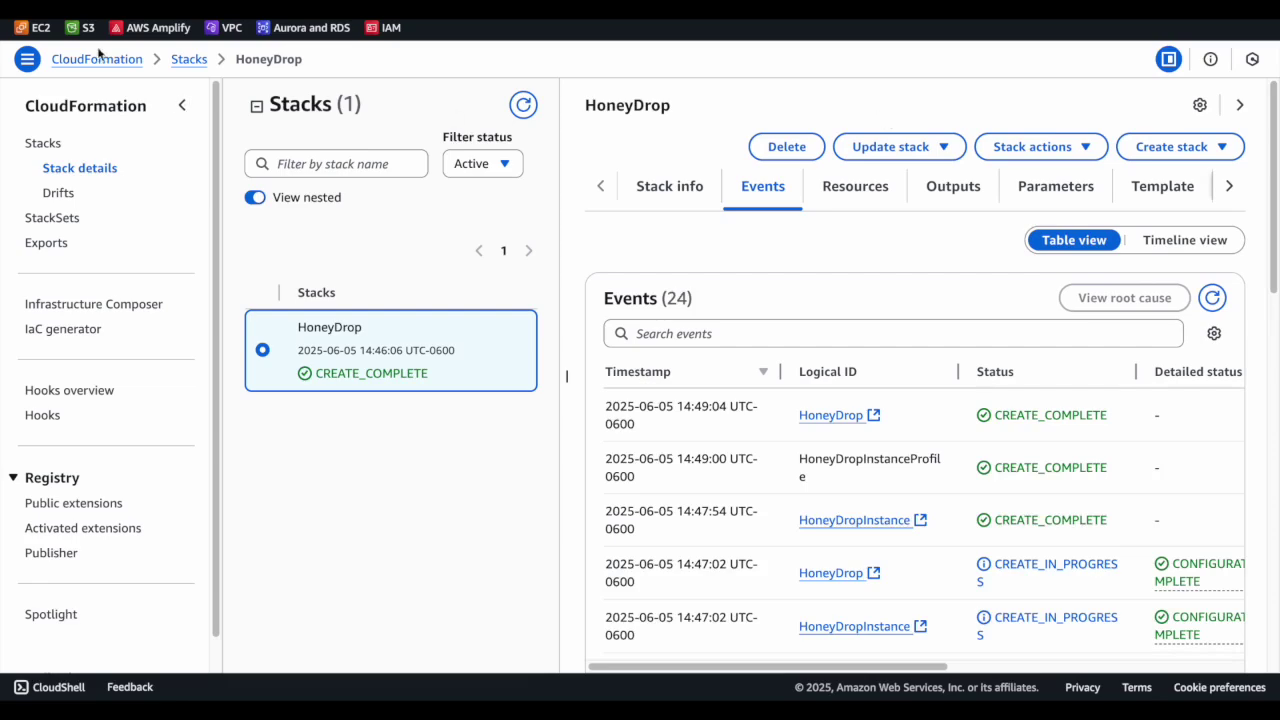
Step: Open the running EC2 instances, select HoneyDrop-Instance, and copy its public DNS address
click(38, 28)
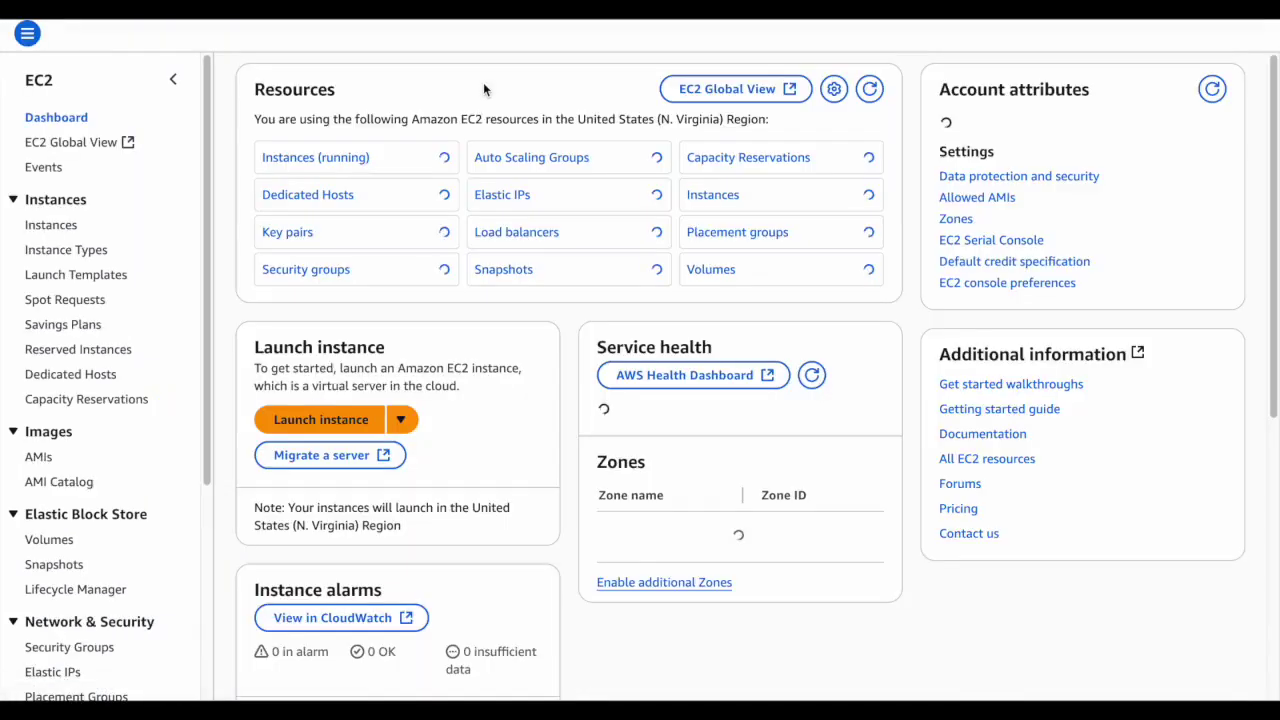
click(337, 185)
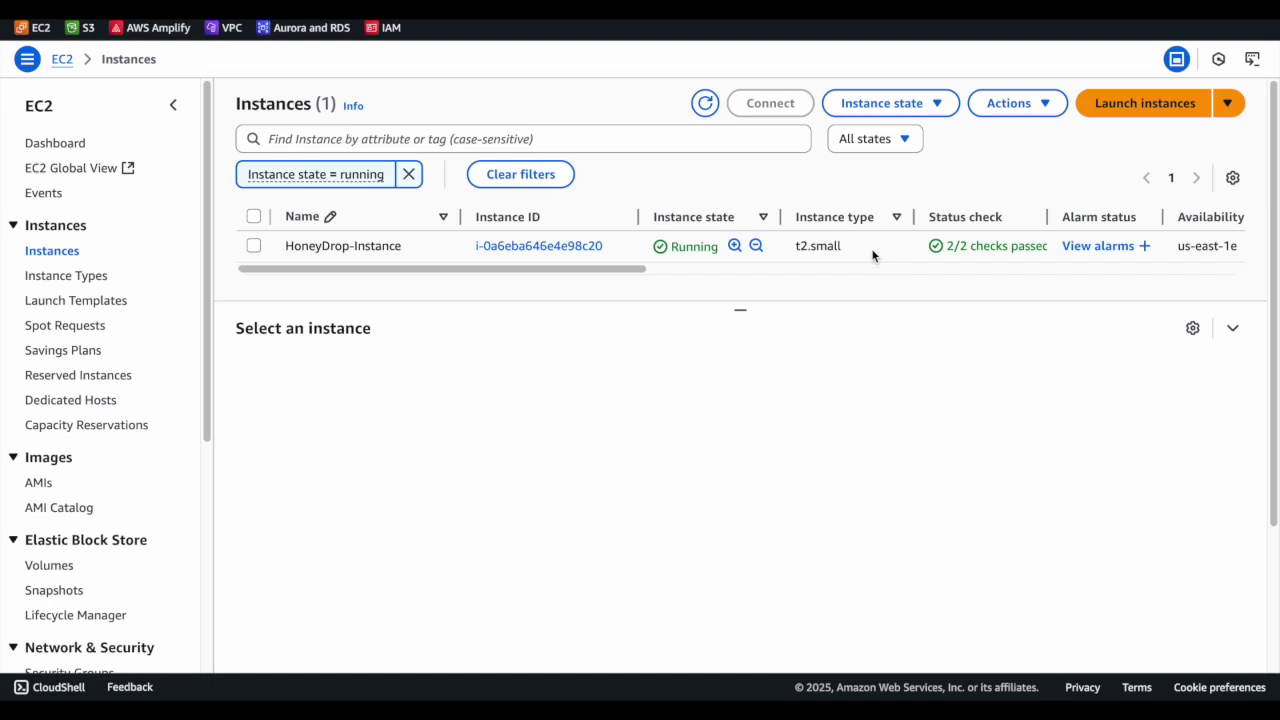
click(872, 255)
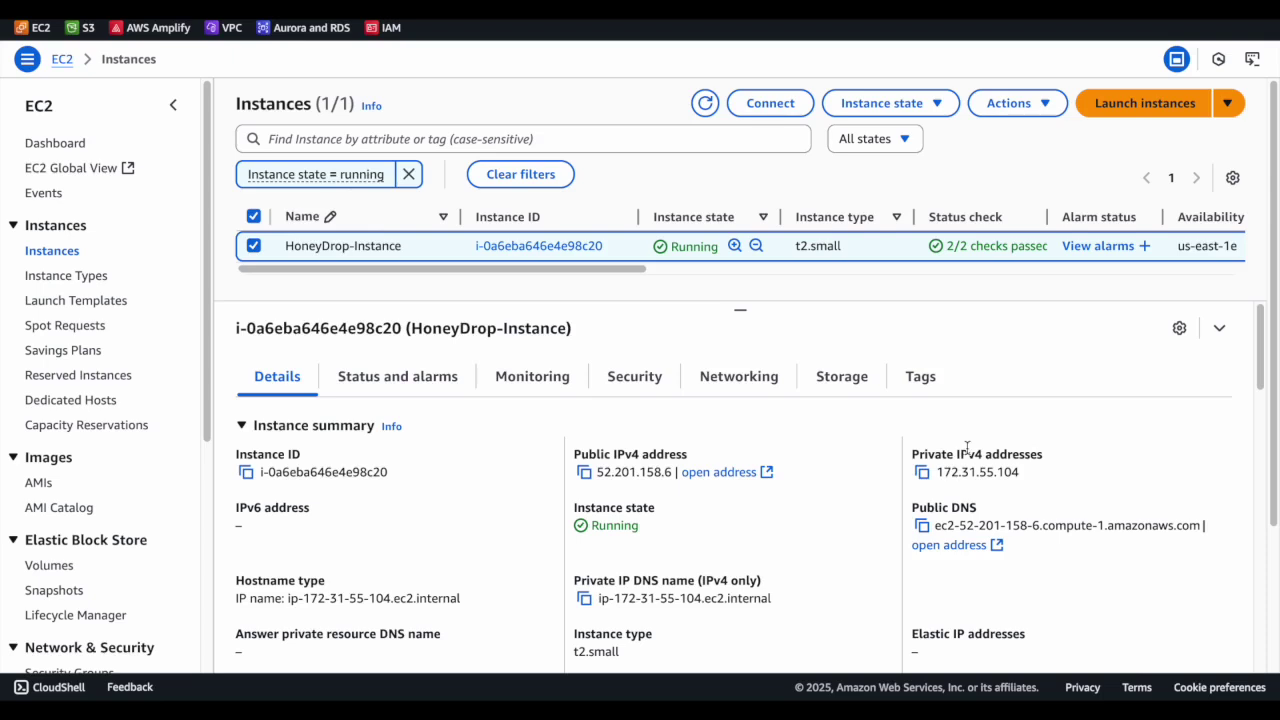
click(921, 527)
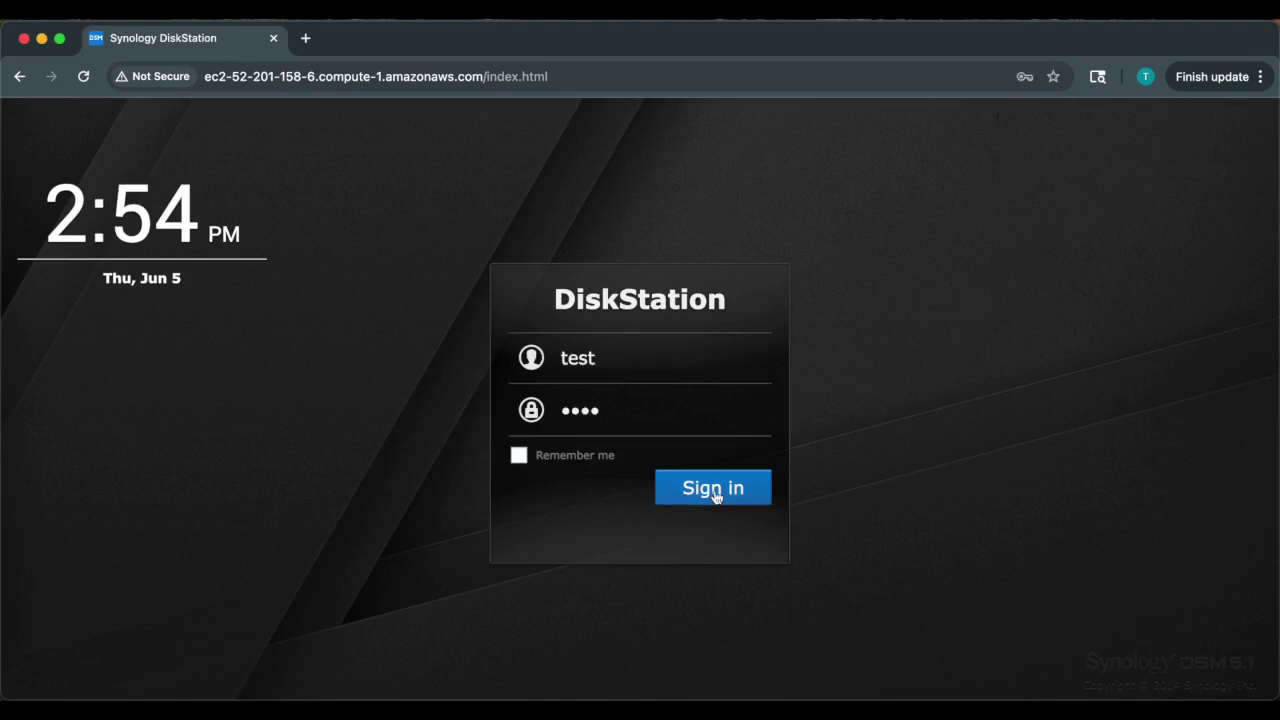
Step: Submit a test sign-in on the honeypot's DiskStation login page in the browser, and leave that window
click(714, 488)
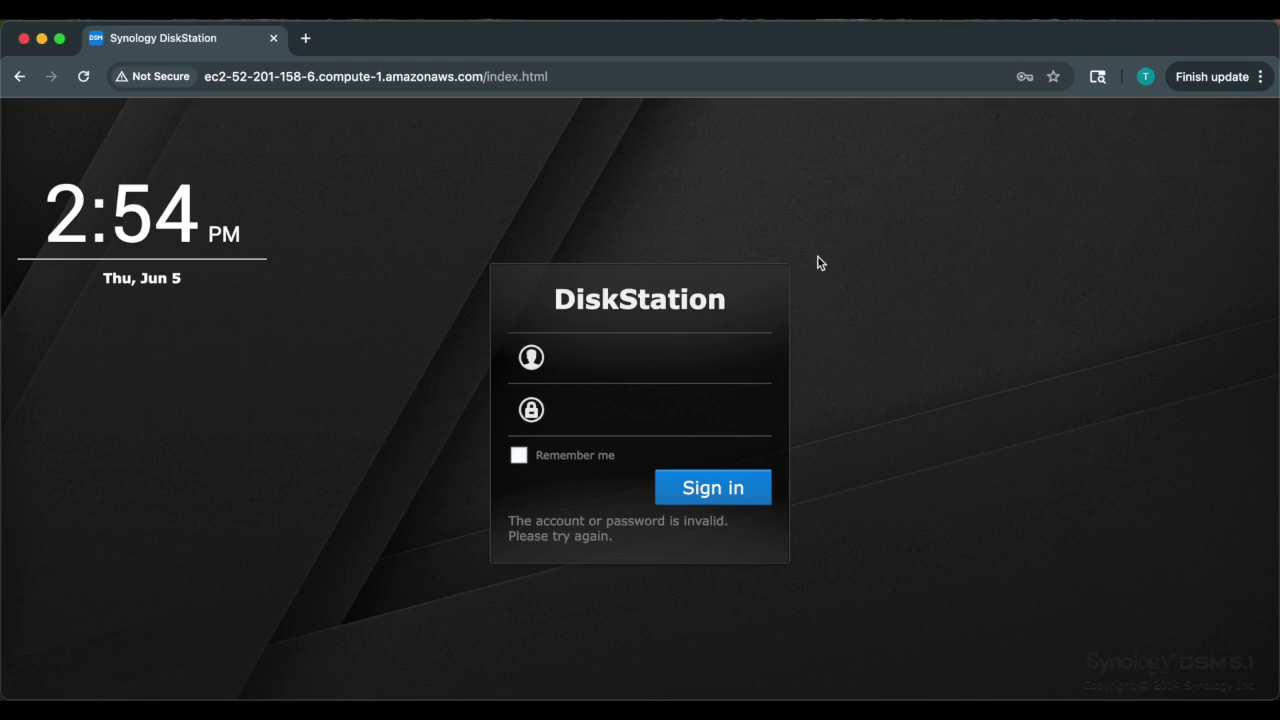
key(super+Tab)
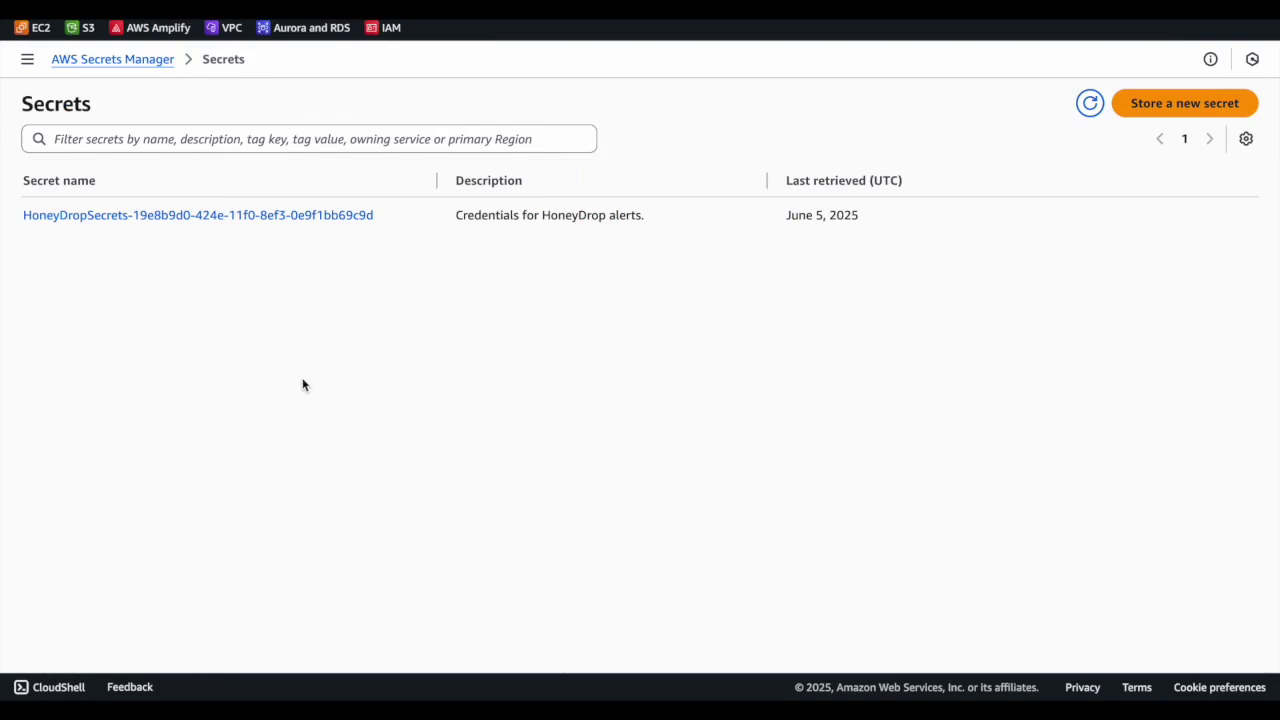
Step: Open the HoneyDropSecrets secret in AWS Secrets Manager and retrieve its key/value pairs
click(140, 214)
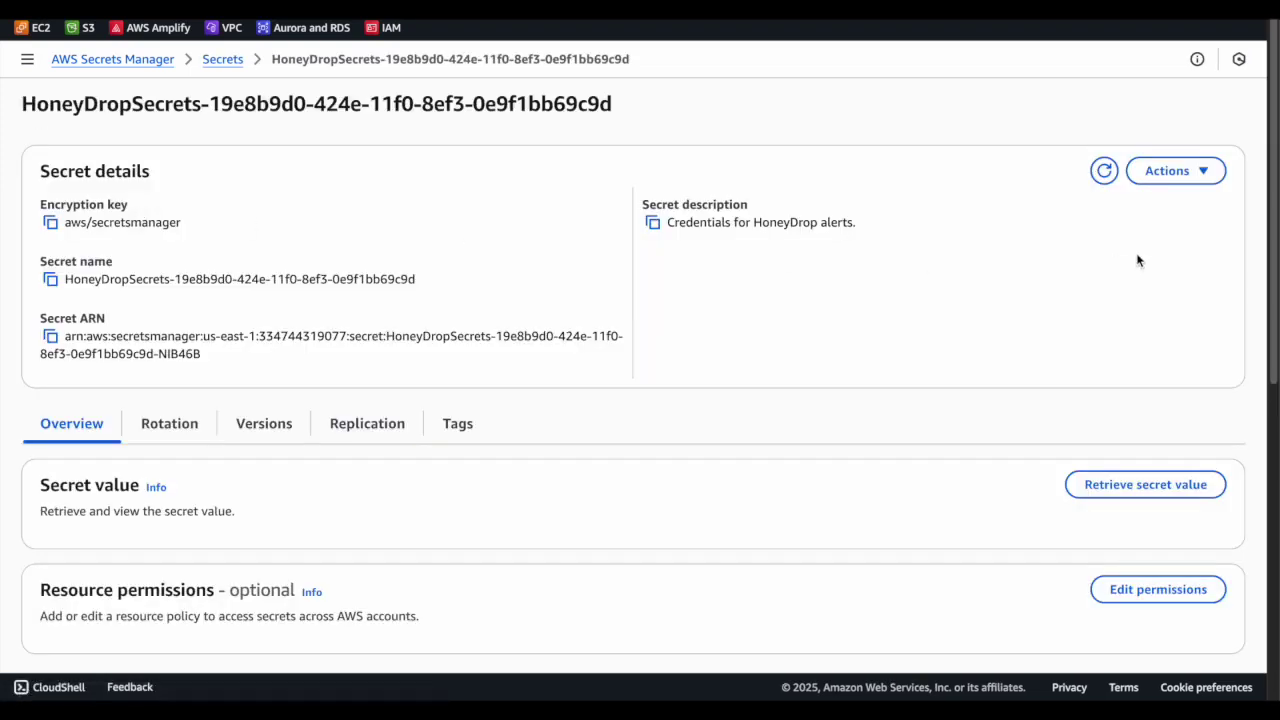
click(1140, 476)
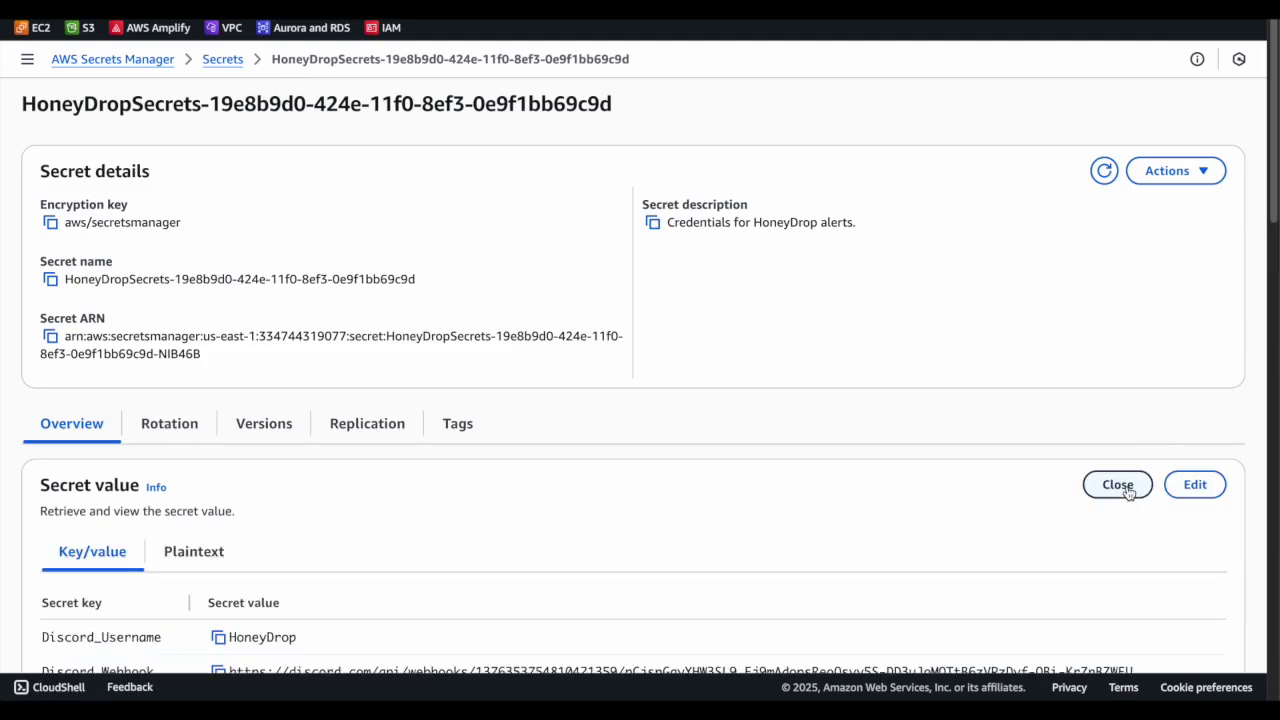
scroll(1044, 430, down, 5)
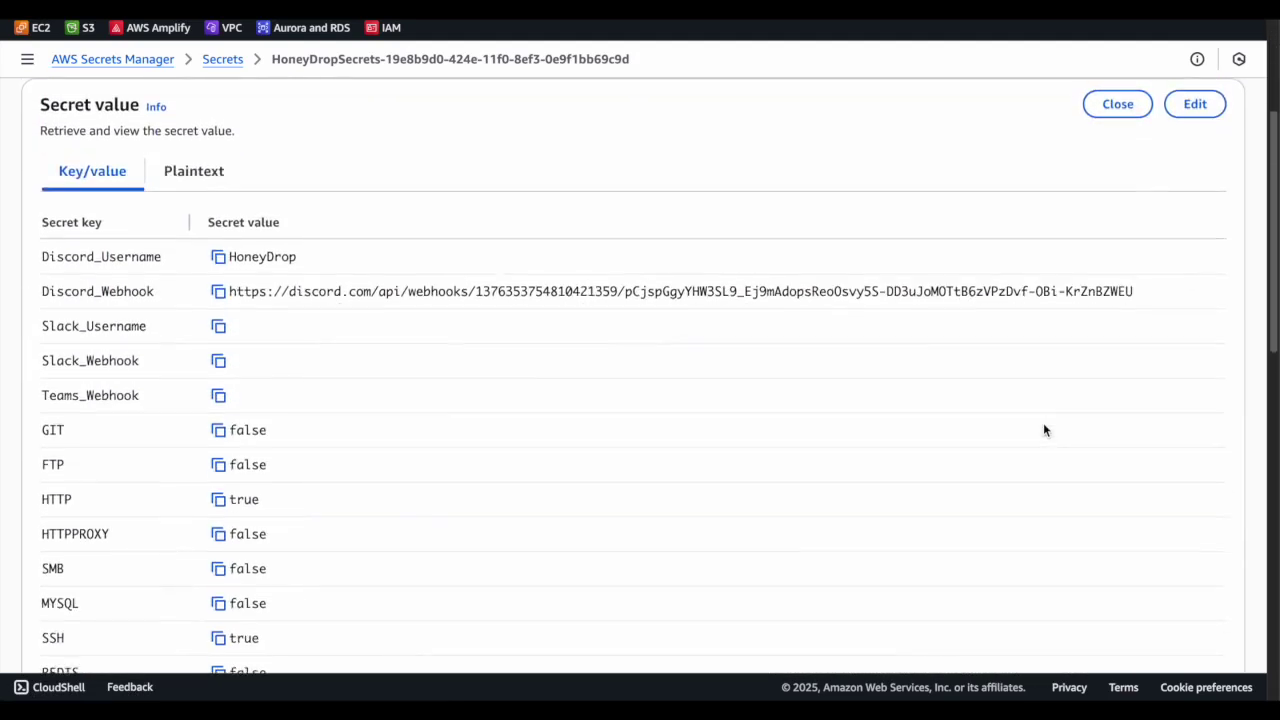
Step: Edit the secret value to set HTTP to false and FTP to true, and save it
click(1196, 92)
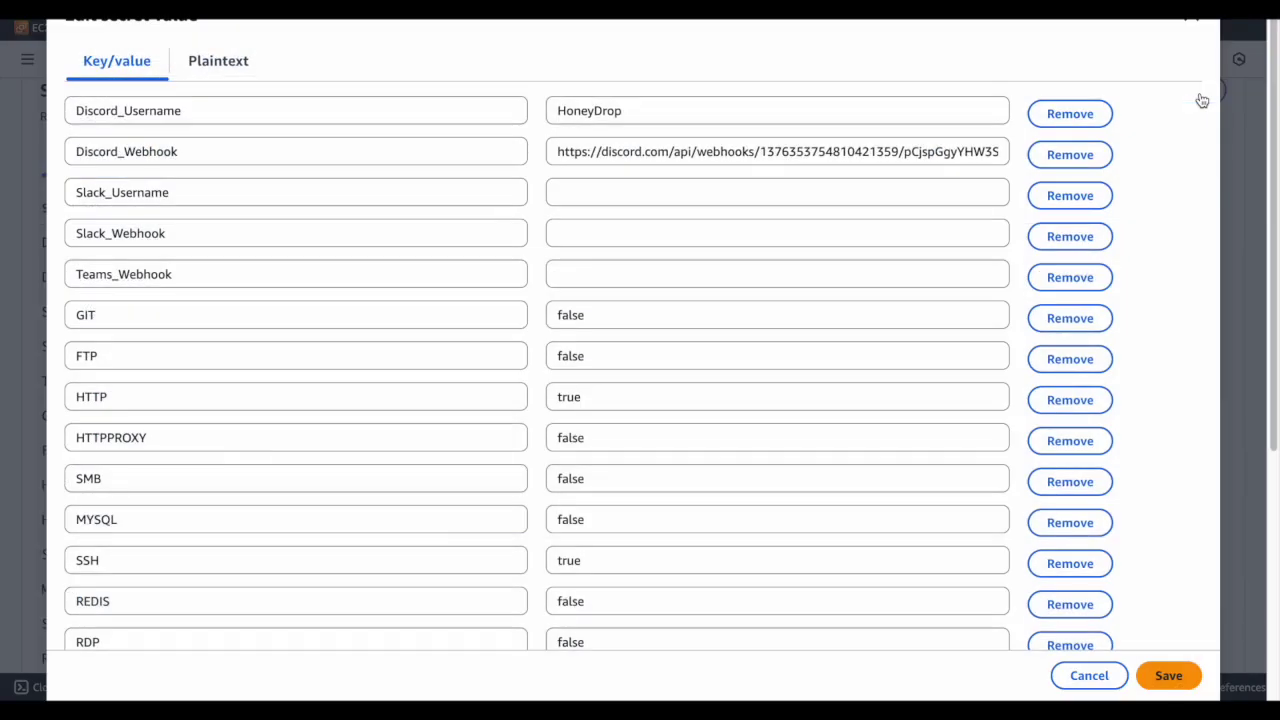
click(601, 396)
drag(603, 397, 455, 397)
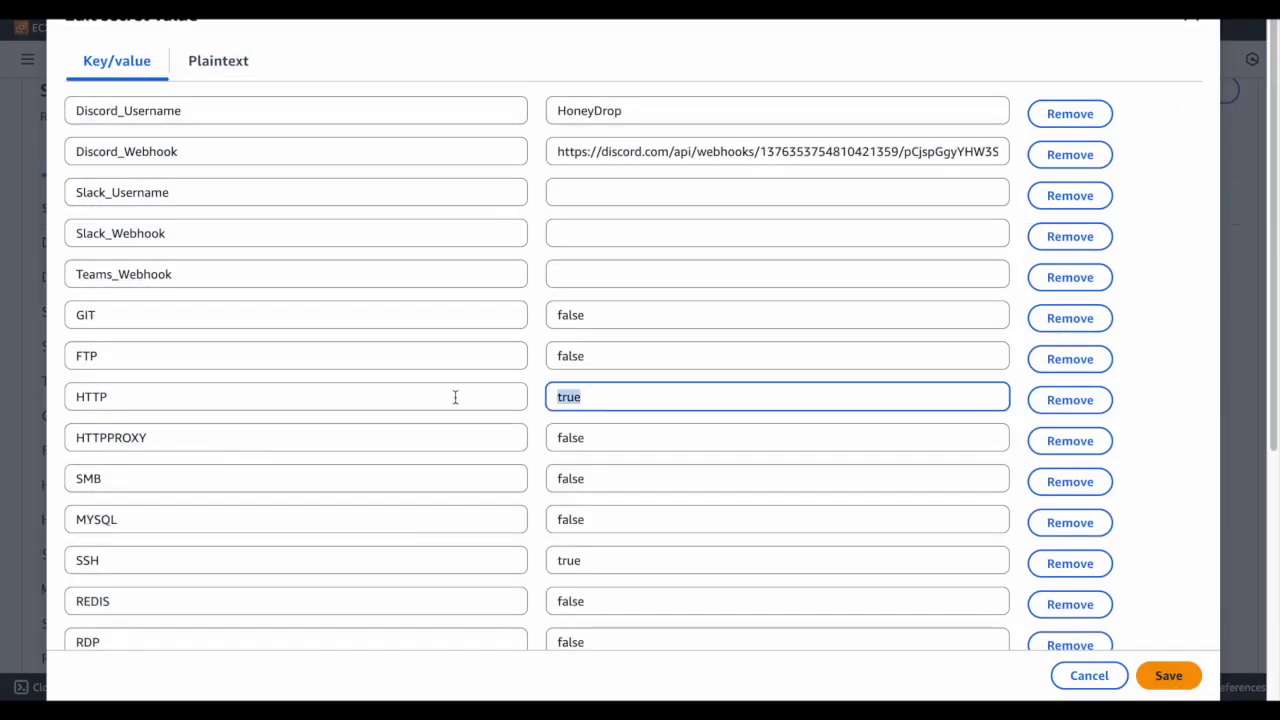
text(false)
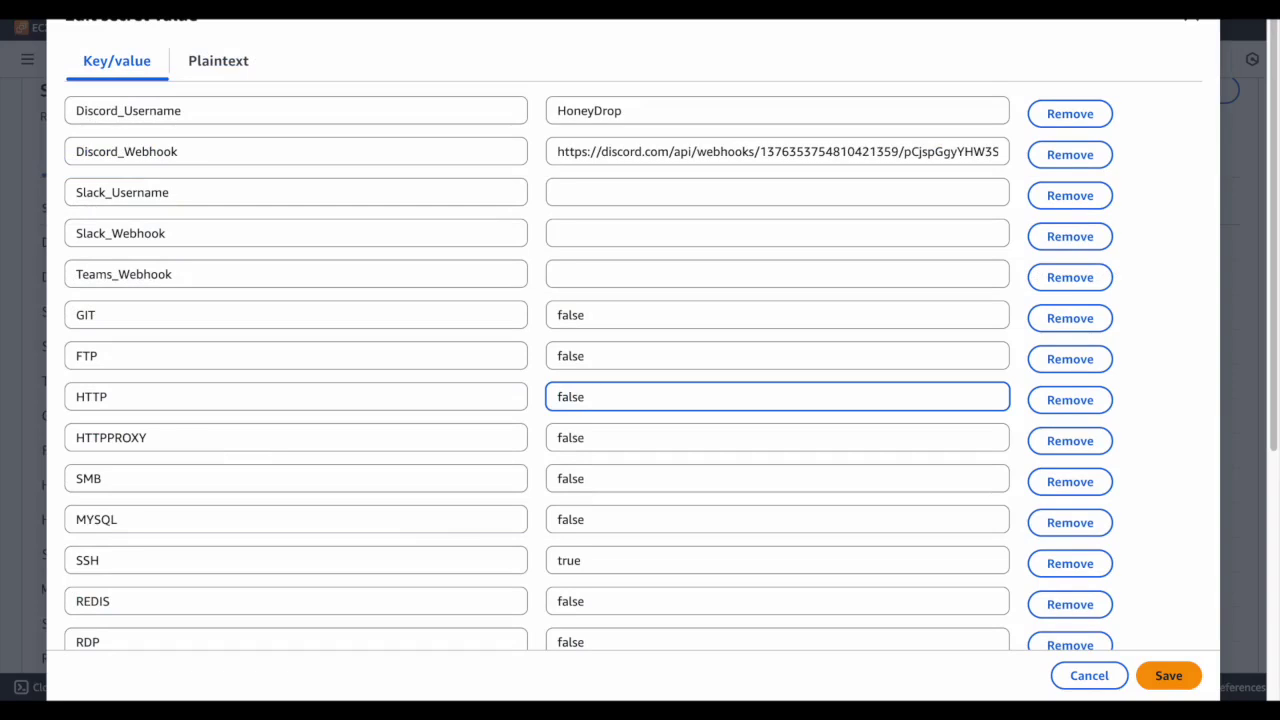
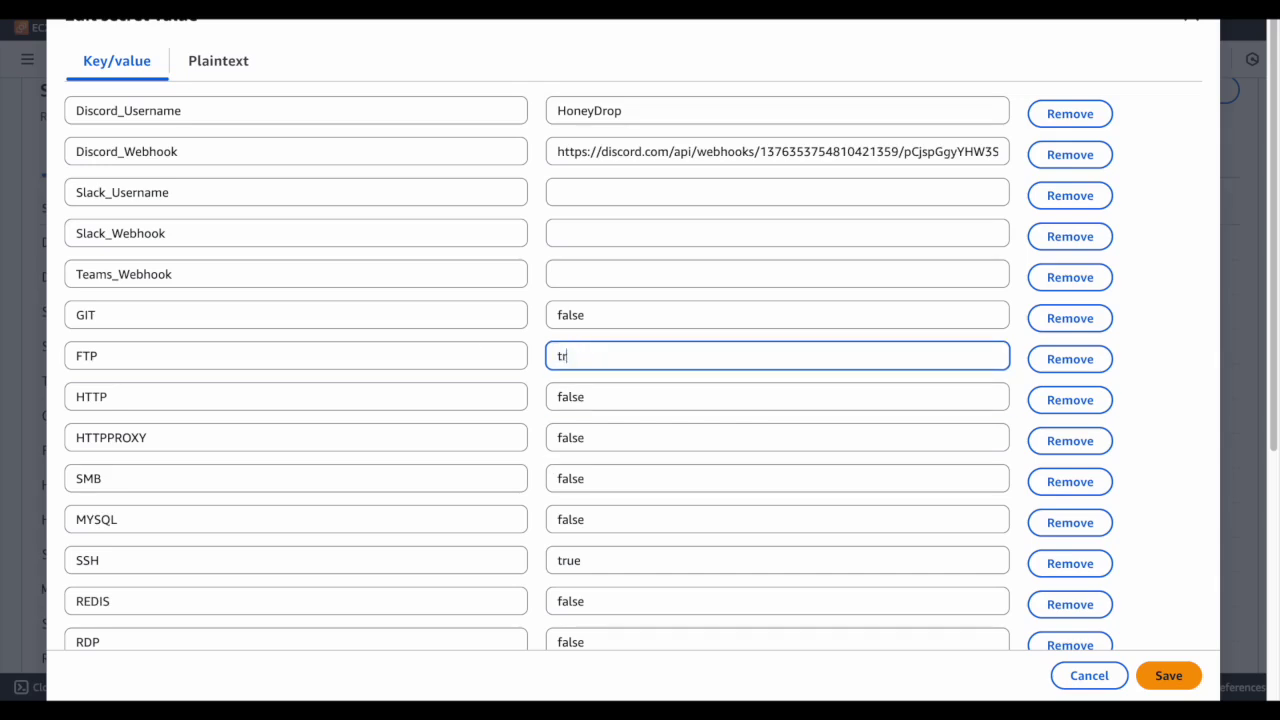
click(1185, 670)
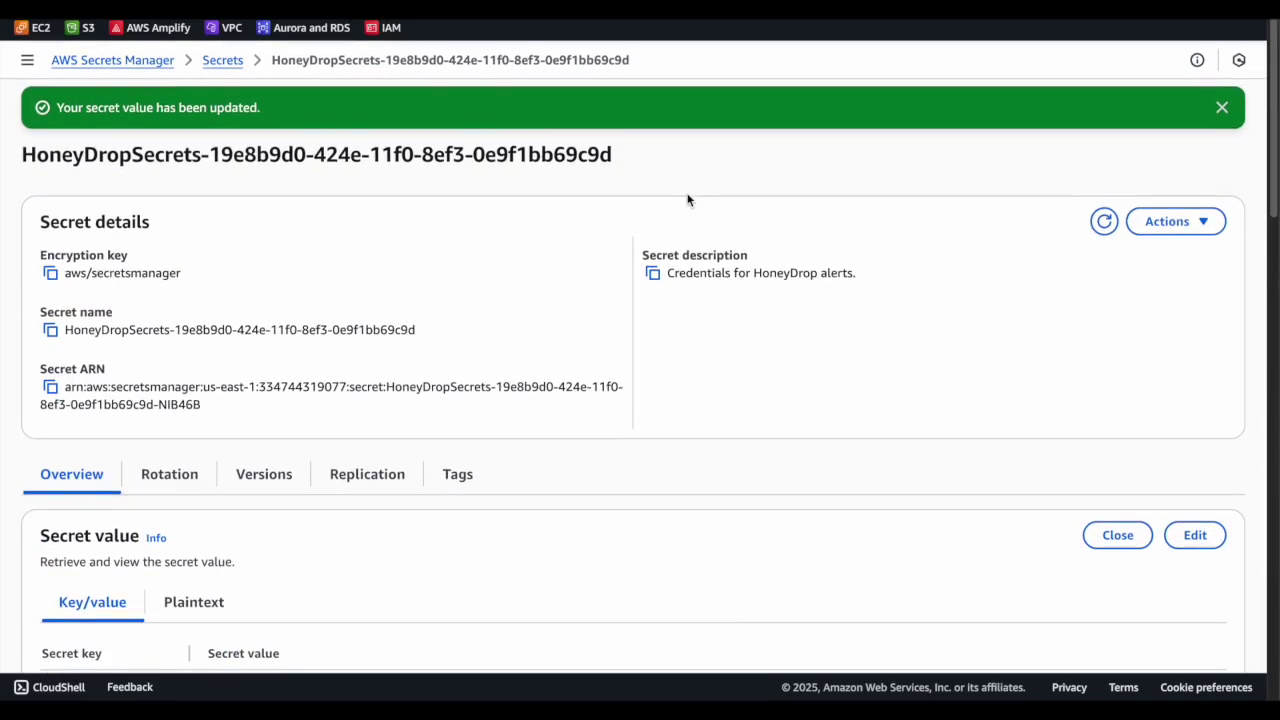